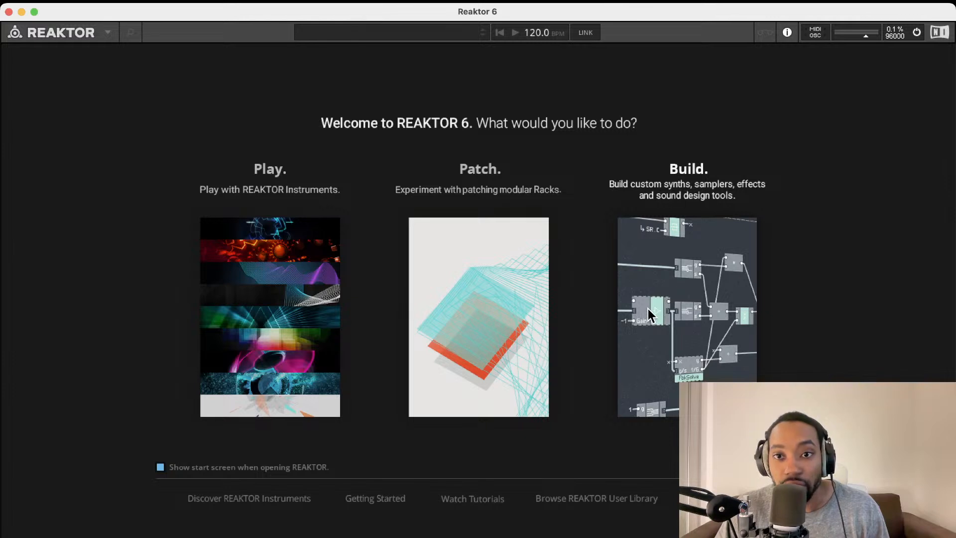
Start a new ensemble for building custom instruments
click(652, 294)
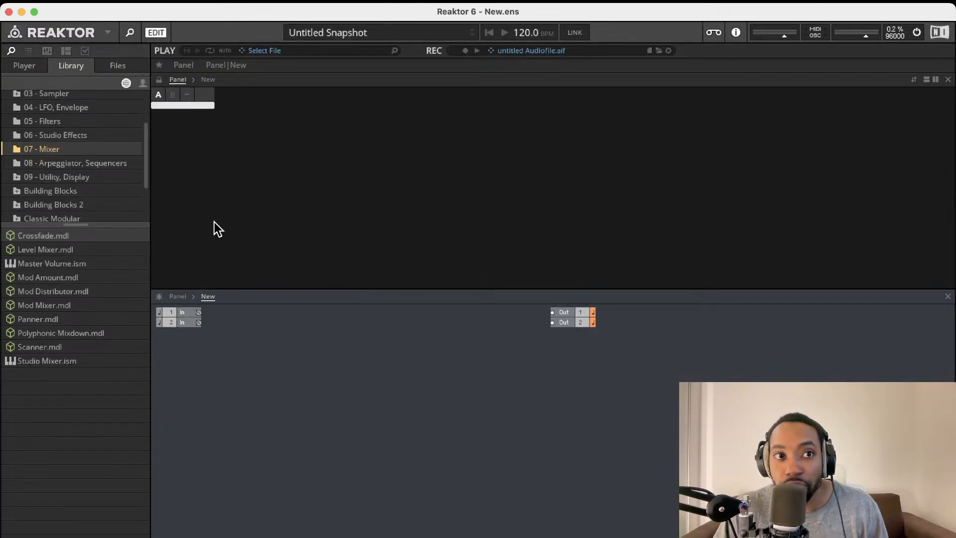
Look through the browser's Player, Library and Files collections
click(35, 68)
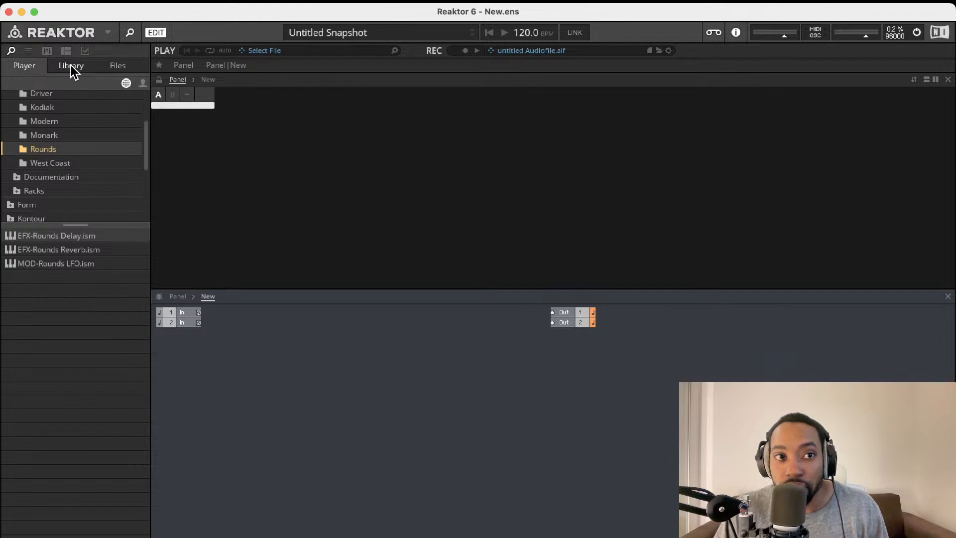
click(73, 65)
click(114, 66)
click(33, 67)
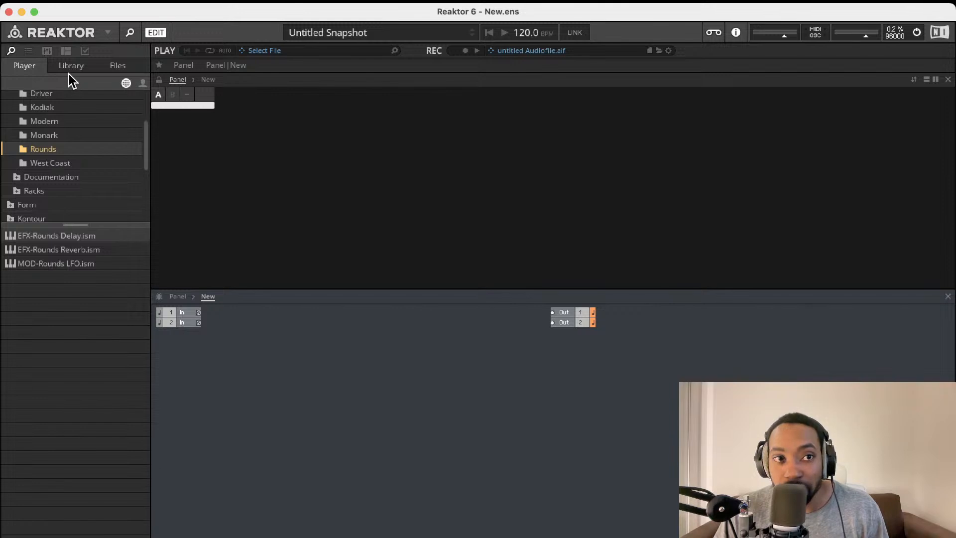
click(72, 69)
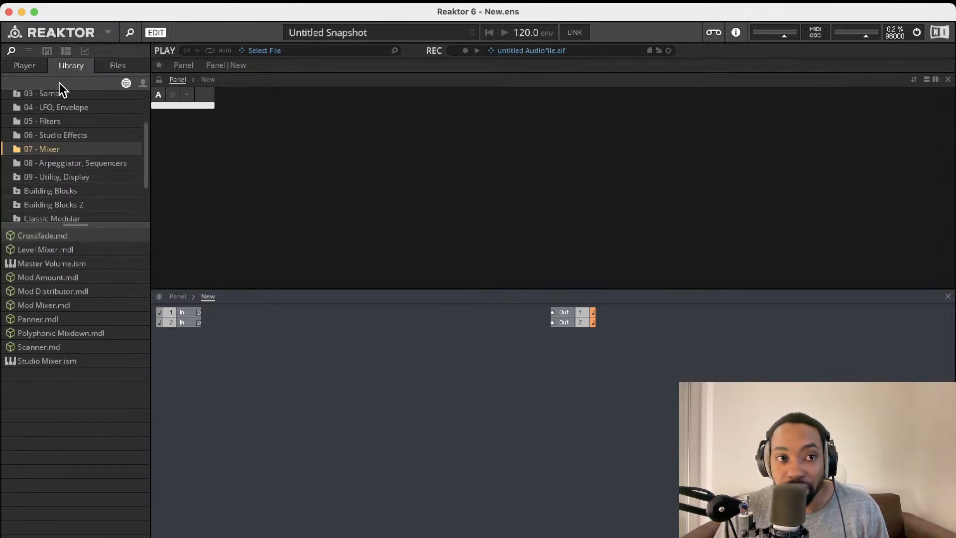
click(98, 68)
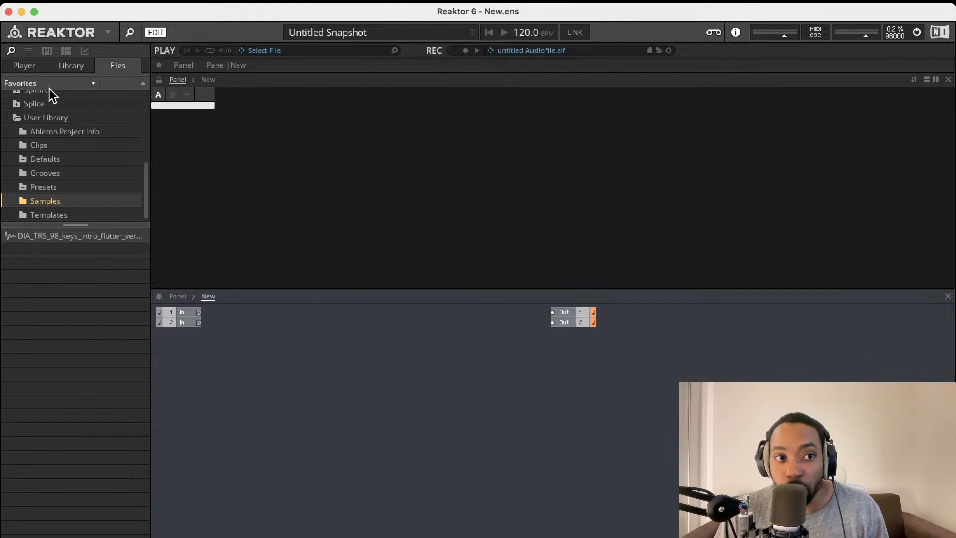
click(25, 69)
scroll(76, 140, up, 5)
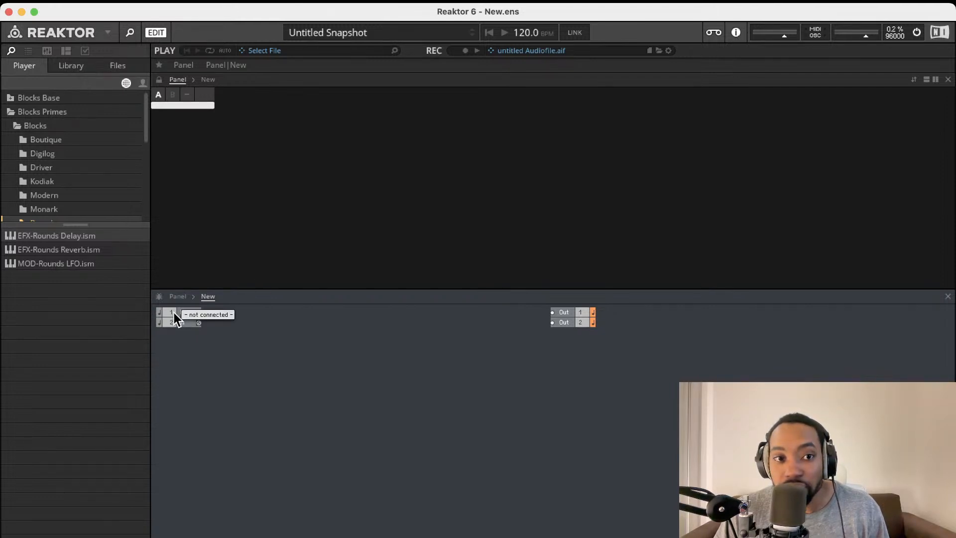
Show the Bento Box blocks of the Blocks Base collection in the browser
click(34, 127)
click(41, 112)
click(13, 99)
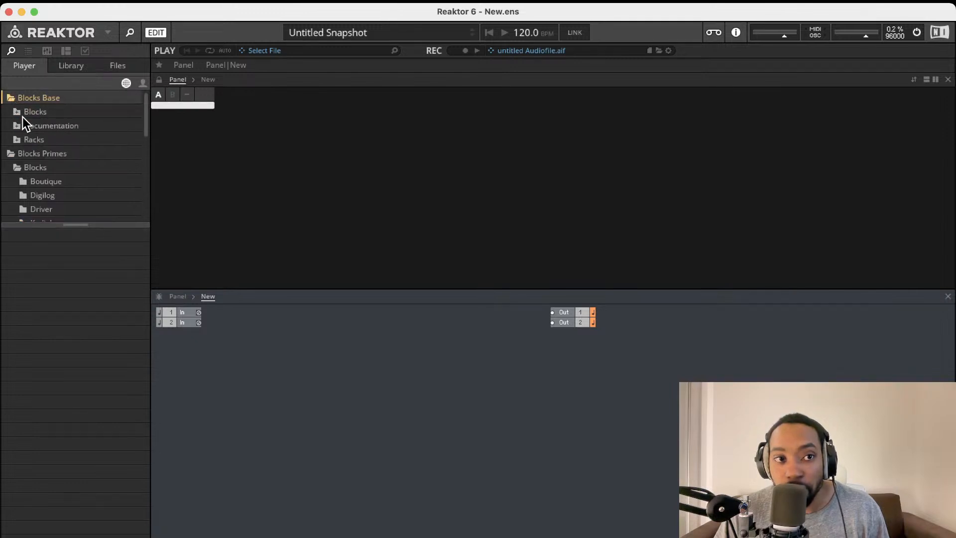
click(18, 114)
click(37, 126)
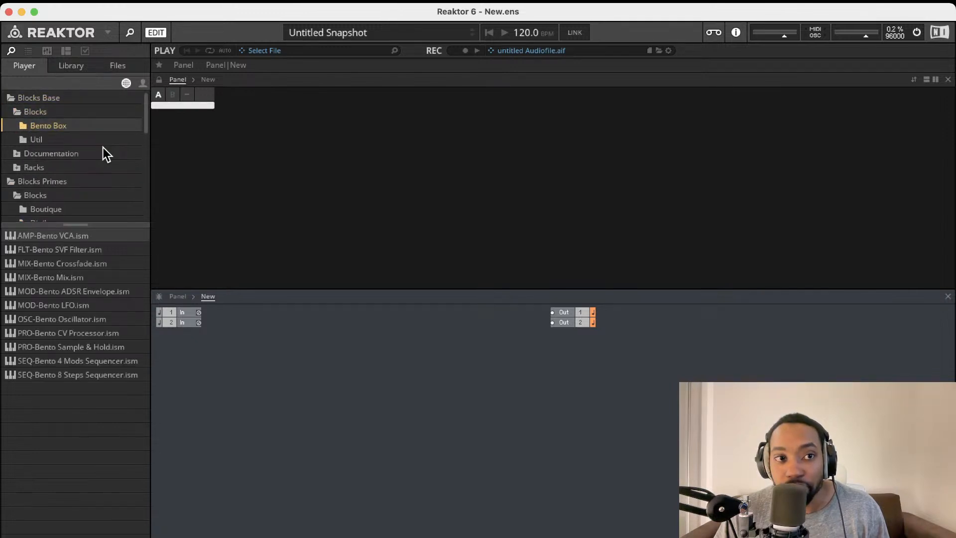
double_click(55, 278)
drag(301, 398, 348, 389)
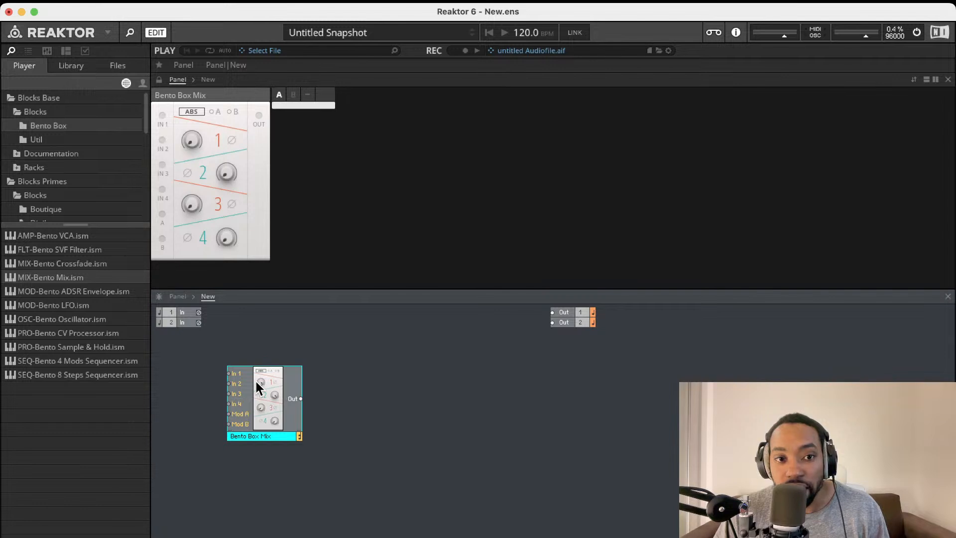
mouse_move(256, 382)
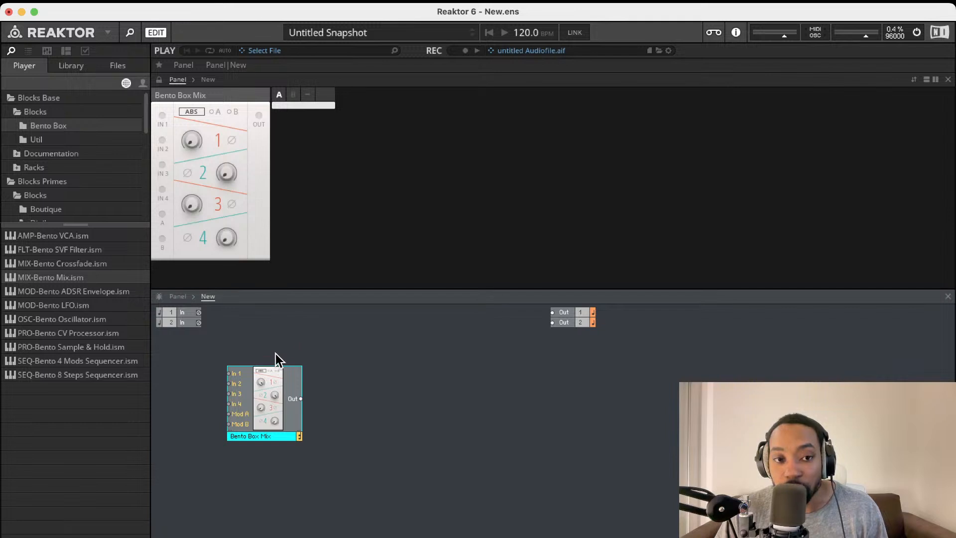
drag(269, 376, 395, 357)
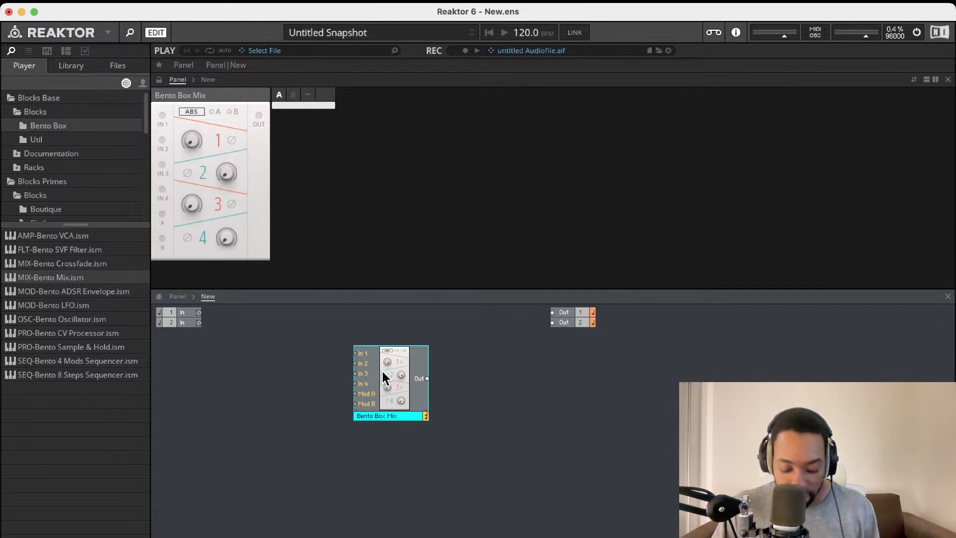
key(Delete)
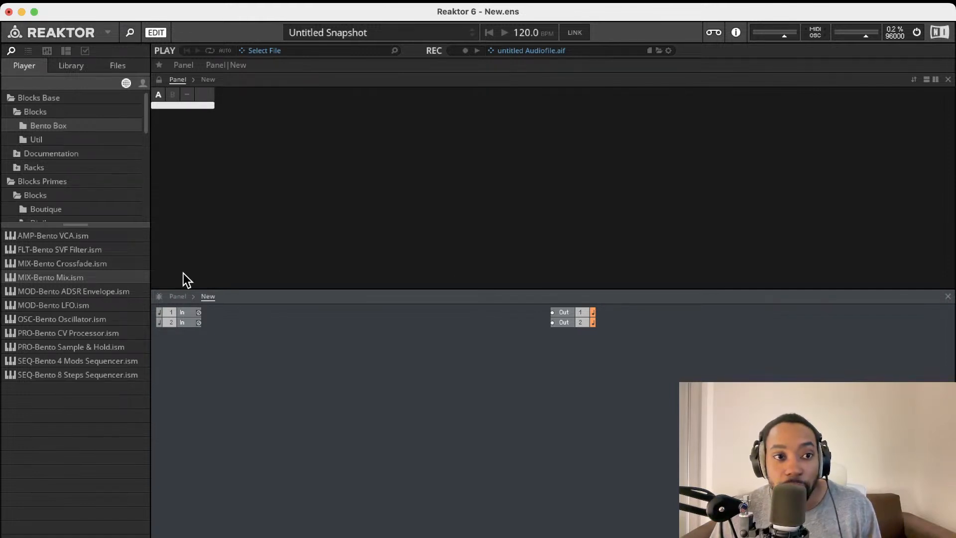
Add the OSC-Bento Oscillator block and place it in the upper middle of the structure
double_click(89, 317)
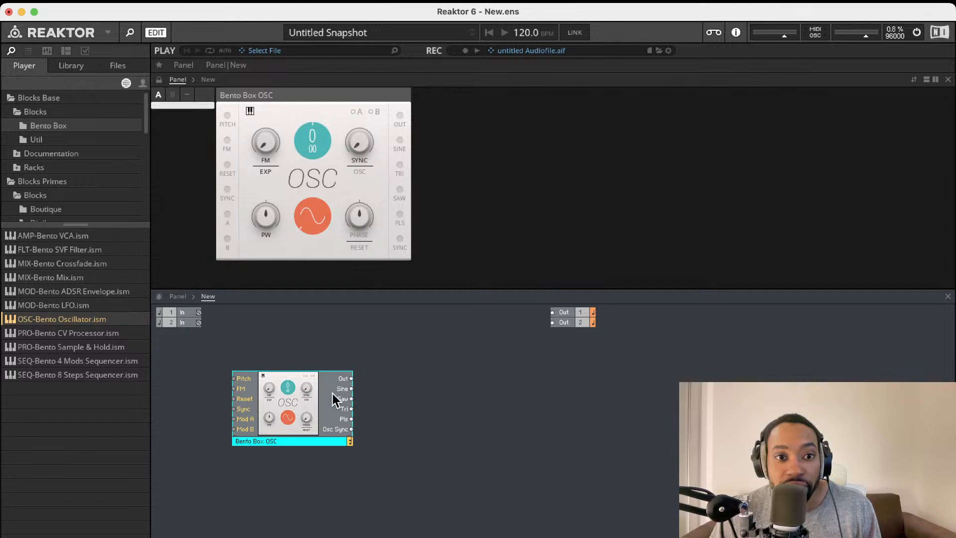
drag(333, 393, 353, 348)
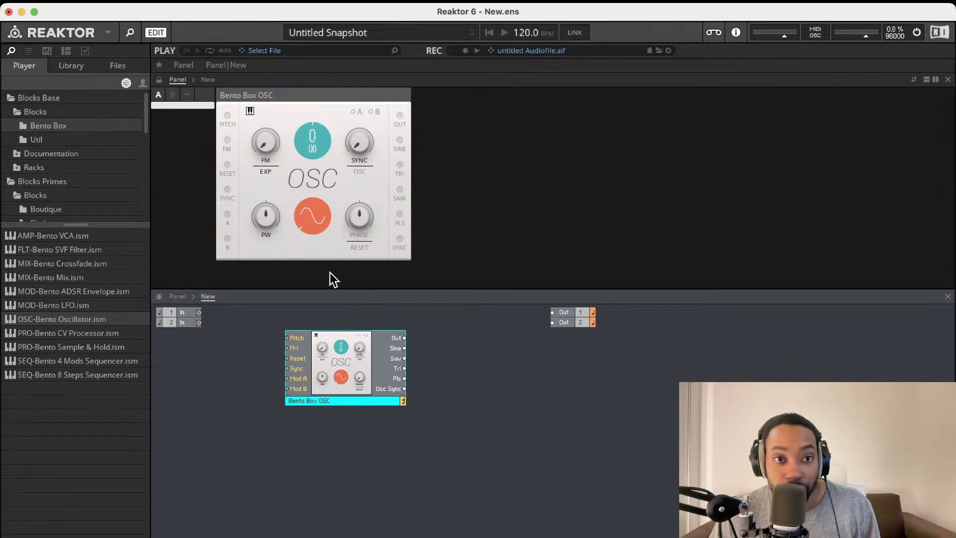
Set the Bento Box oscillator's waveform to sawtooth and its pitch to -12 semitones
click(312, 220)
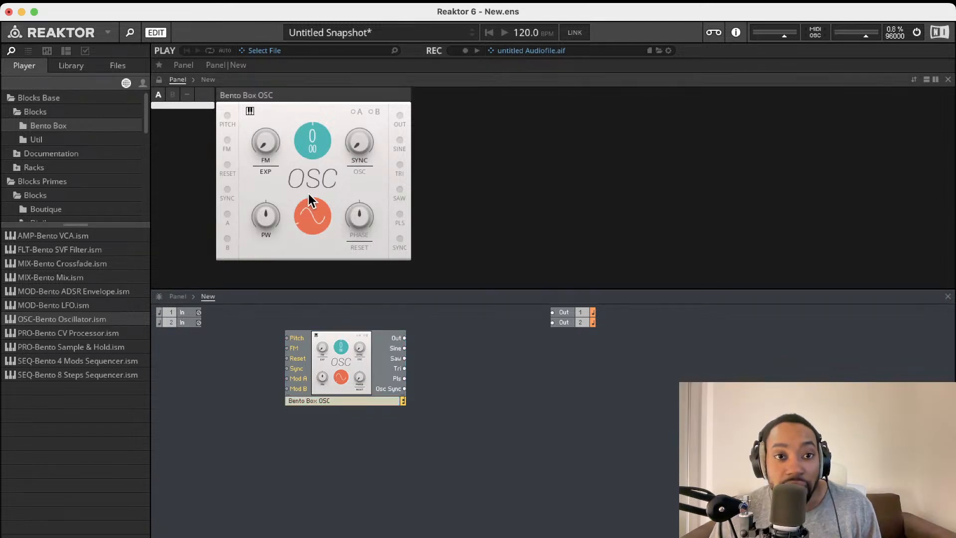
click(317, 221)
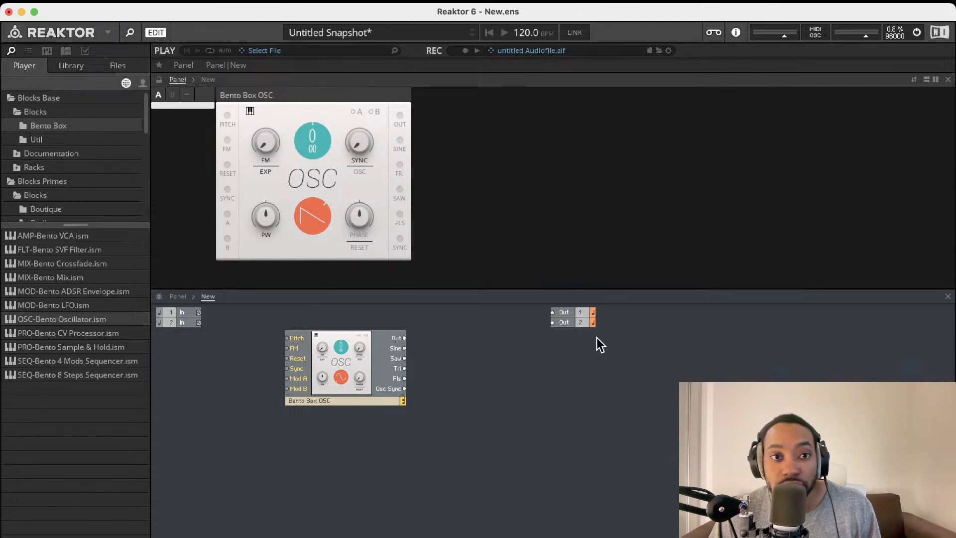
scroll(21, 193, down, 1)
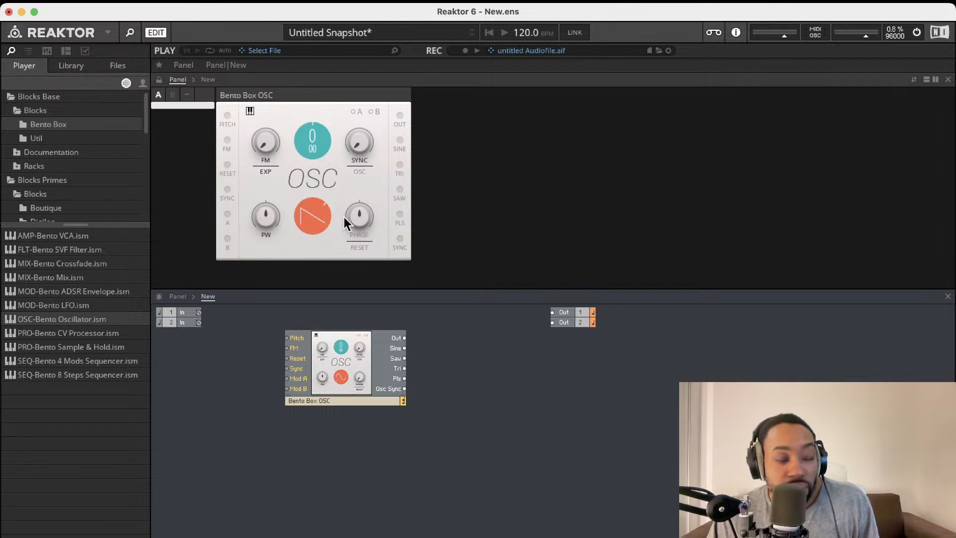
drag(300, 152, 302, 197)
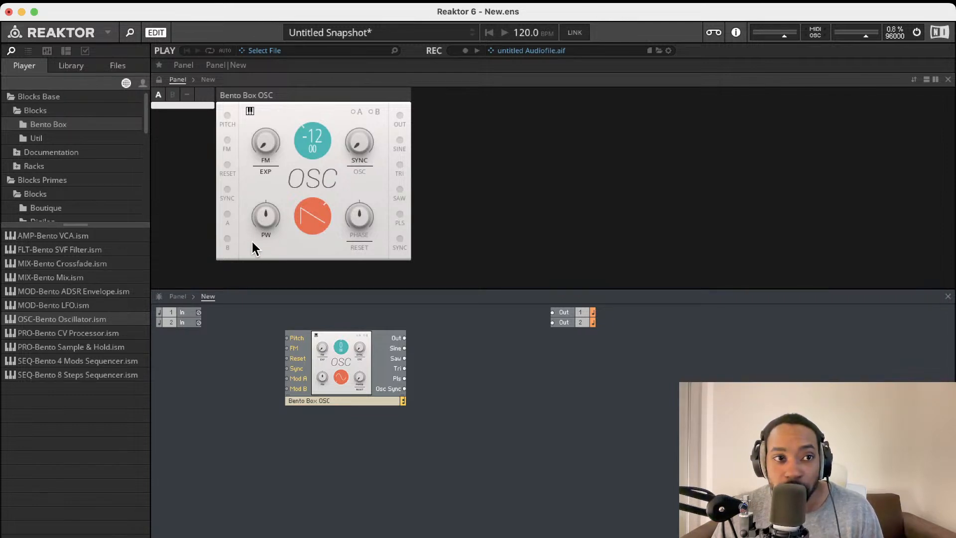
Add the FLT-Bento SVF Filter block and arrange it after the oscillator in both the panel and the structure
click(58, 127)
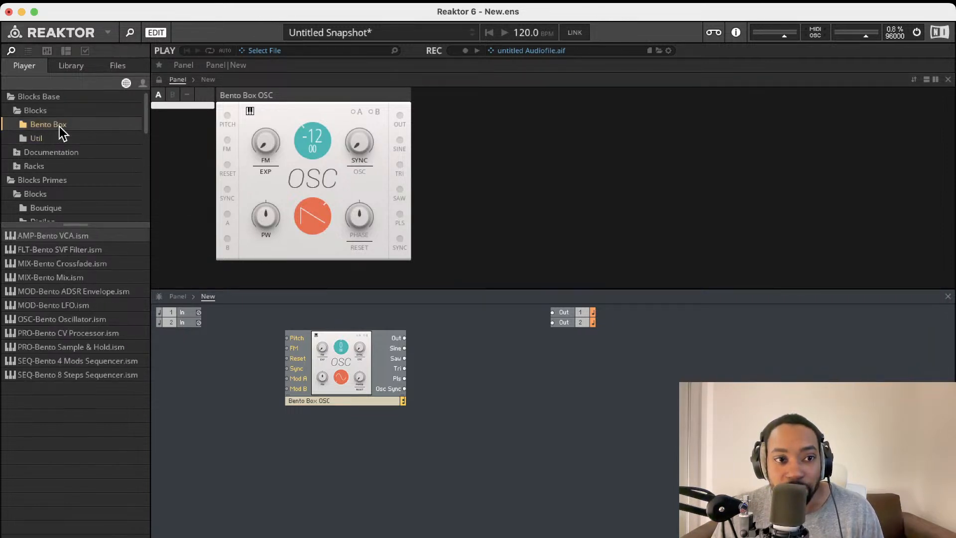
double_click(88, 249)
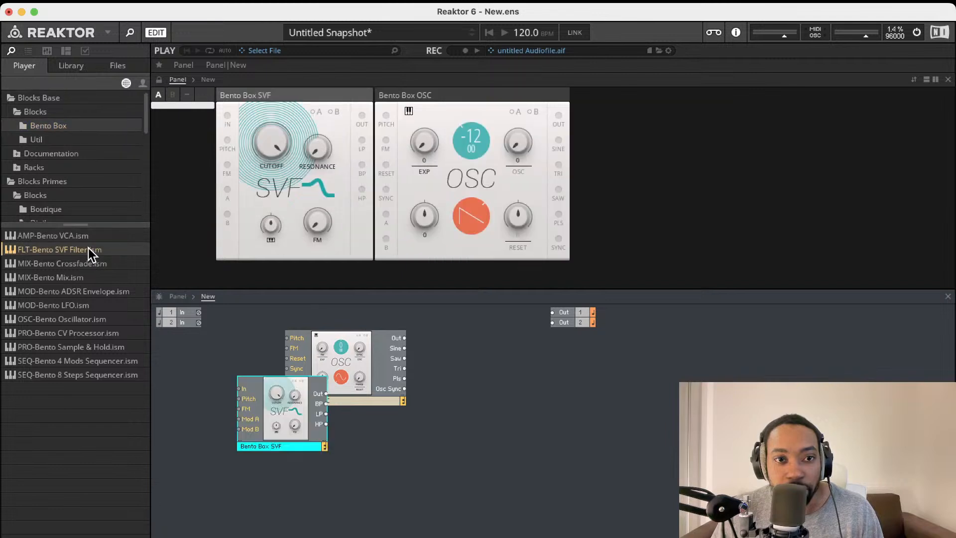
drag(306, 95, 619, 95)
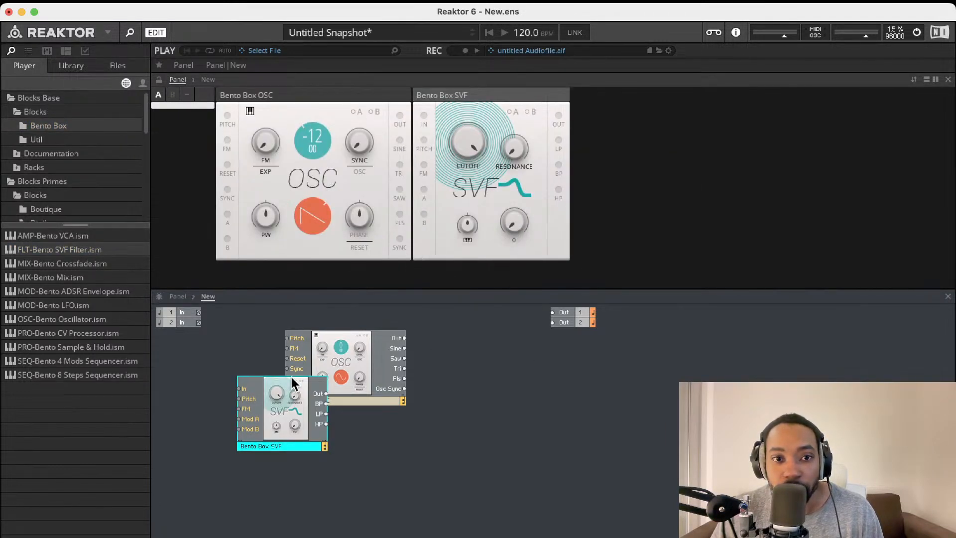
drag(285, 381, 473, 332)
drag(371, 349, 331, 348)
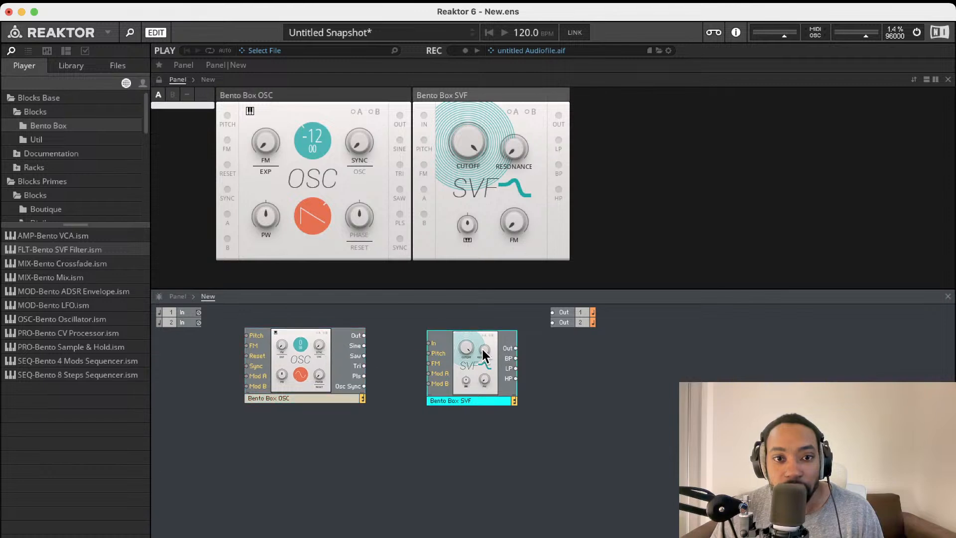
drag(482, 350, 448, 347)
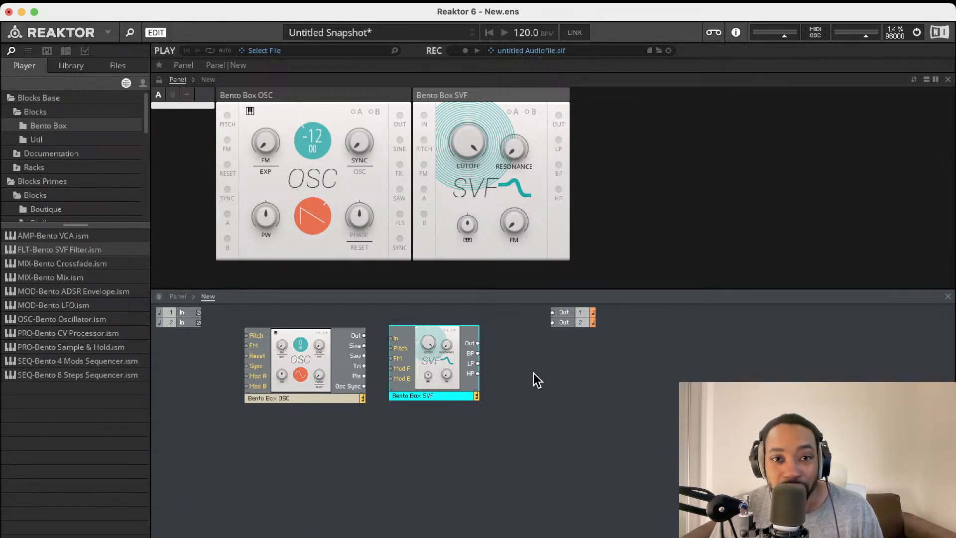
Cycle the Bento Box SVF through its high-pass and band-pass modes and back to low-pass
click(509, 191)
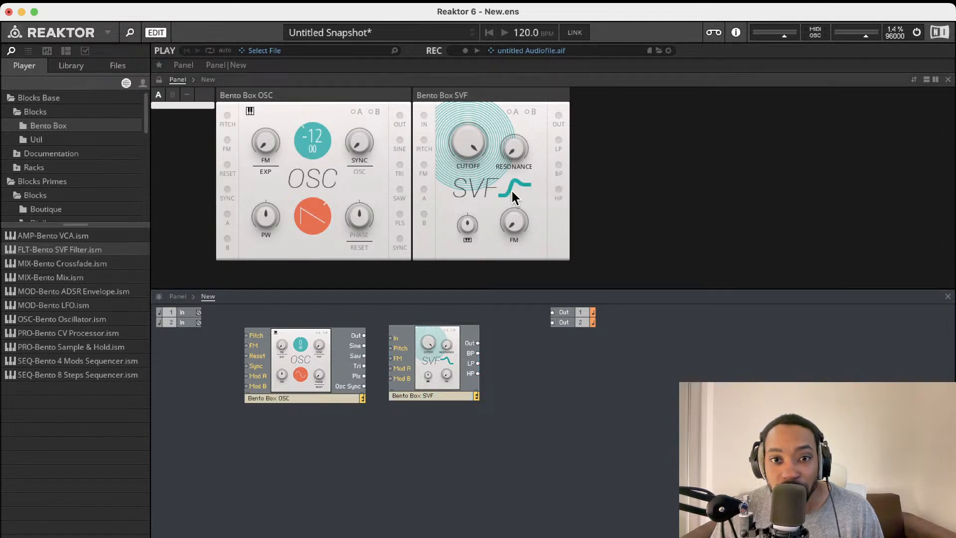
click(508, 185)
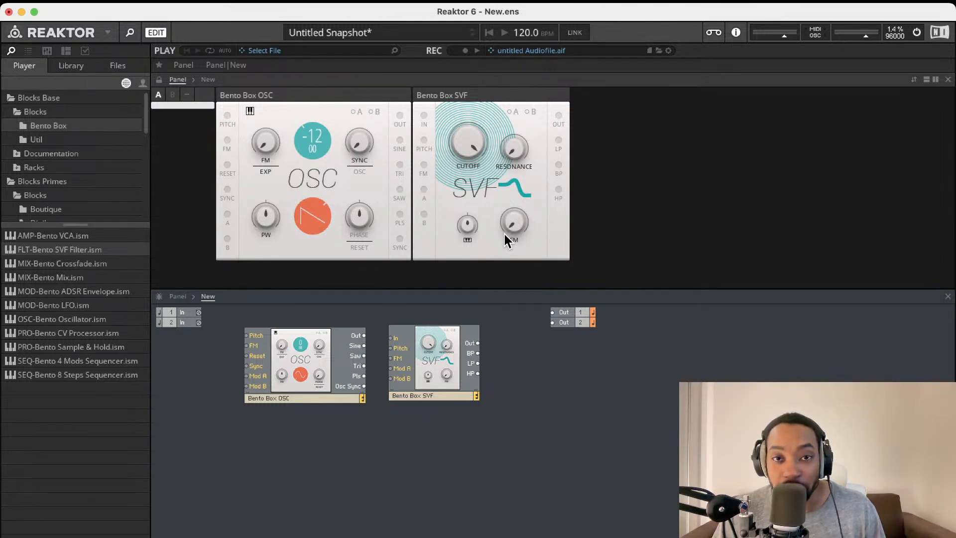
click(515, 186)
click(514, 188)
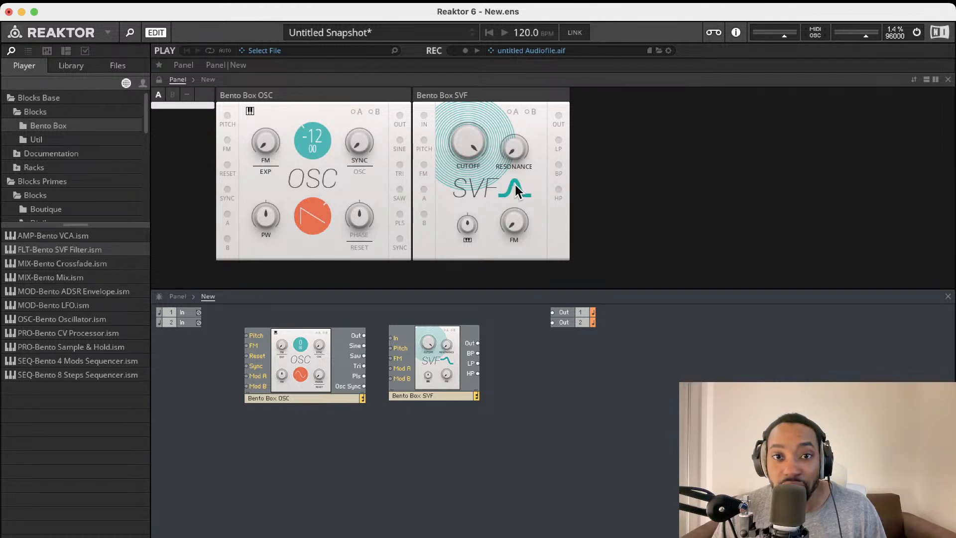
click(516, 186)
click(517, 186)
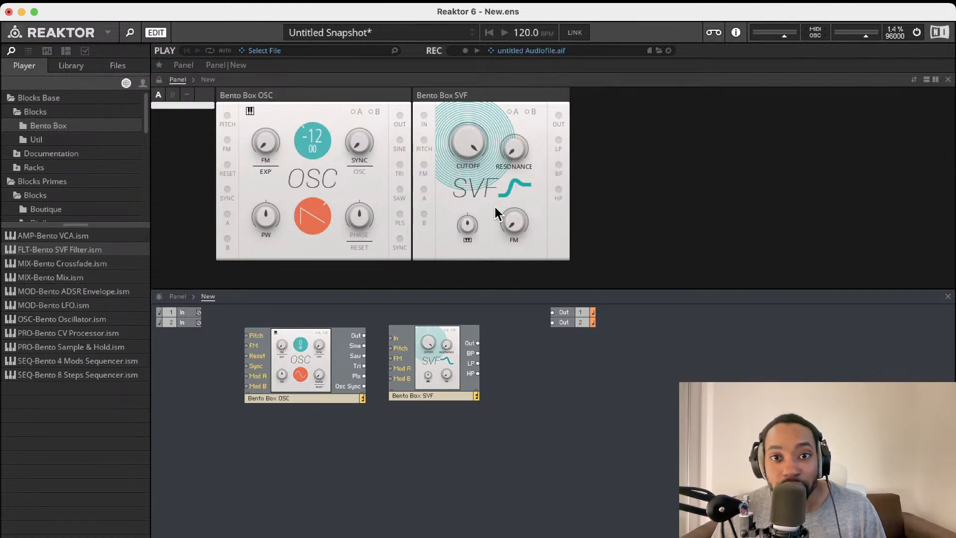
click(522, 184)
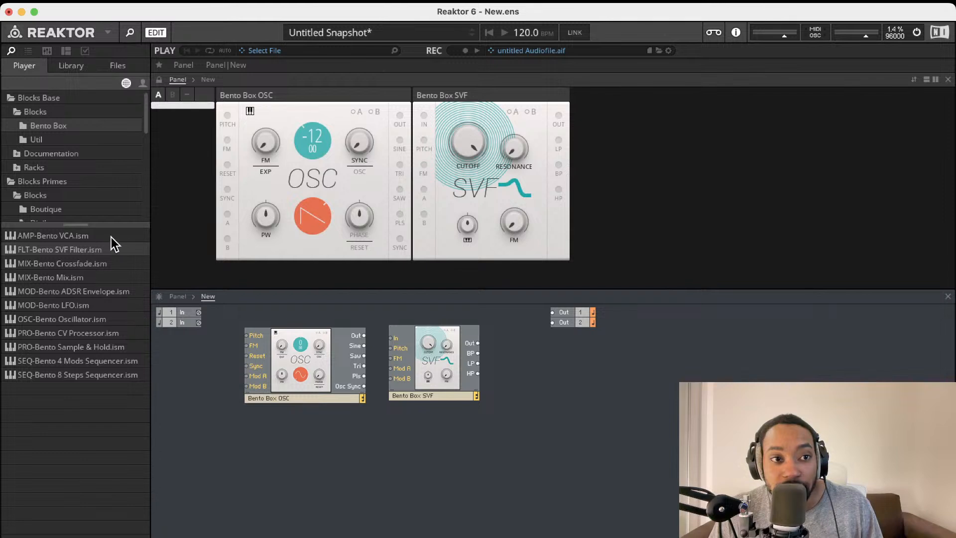
Add the UTL-Util Note In block from the Util blocks to the structure
click(40, 139)
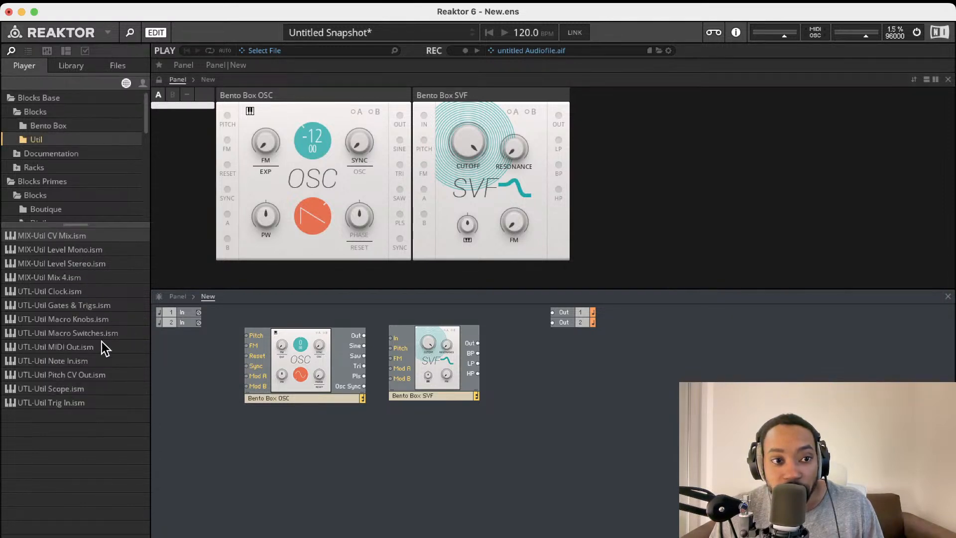
click(60, 131)
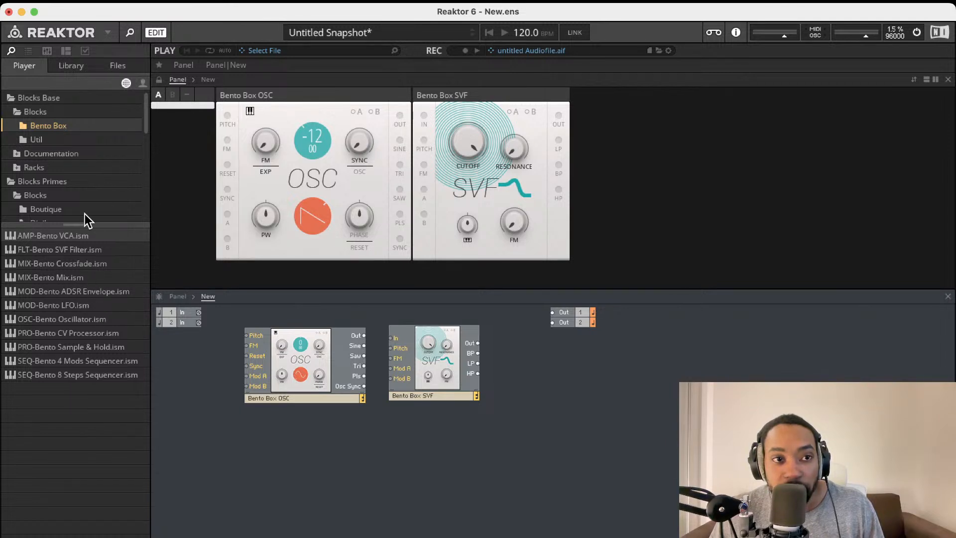
click(63, 141)
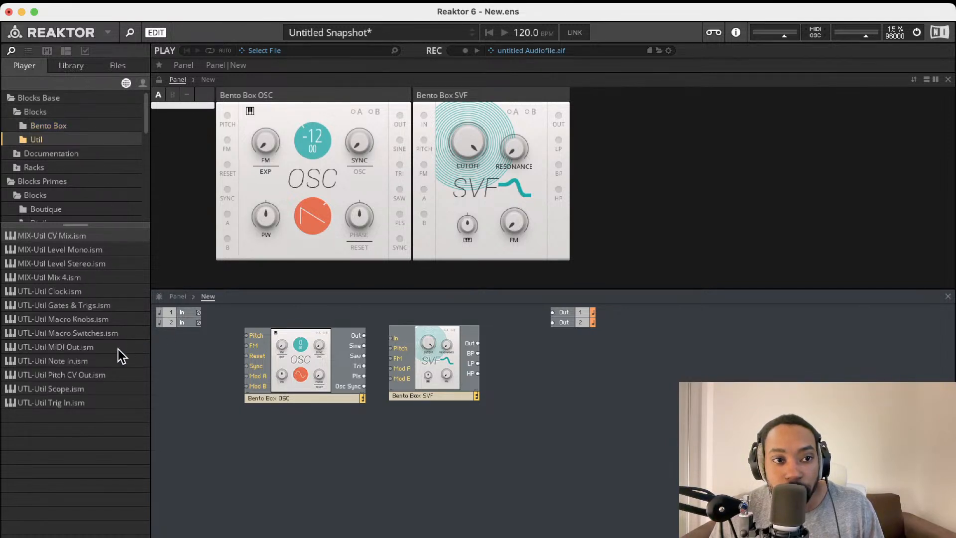
double_click(79, 358)
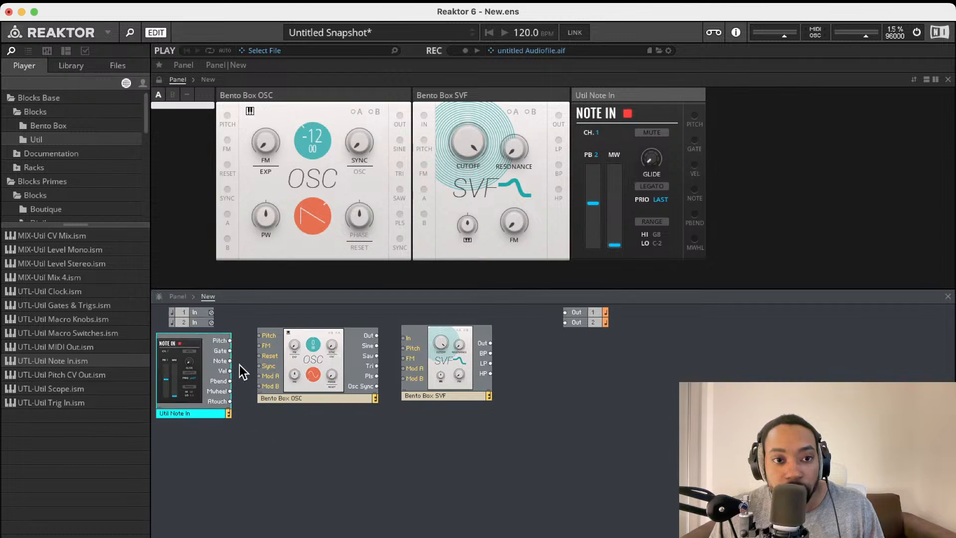
Select the Note In, oscillator and filter blocks together and shift them slightly right and down in the structure
drag(239, 324, 479, 408)
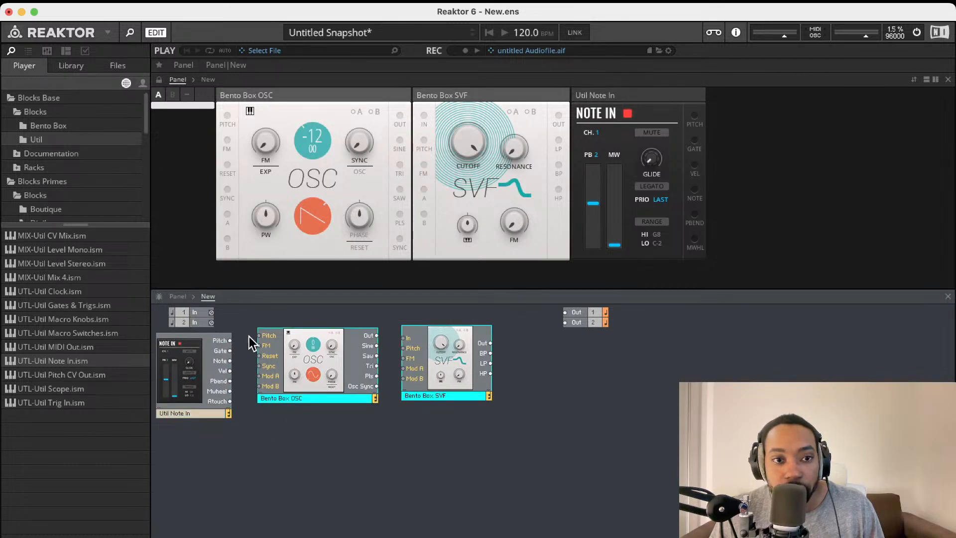
drag(223, 324, 510, 425)
drag(322, 362, 360, 369)
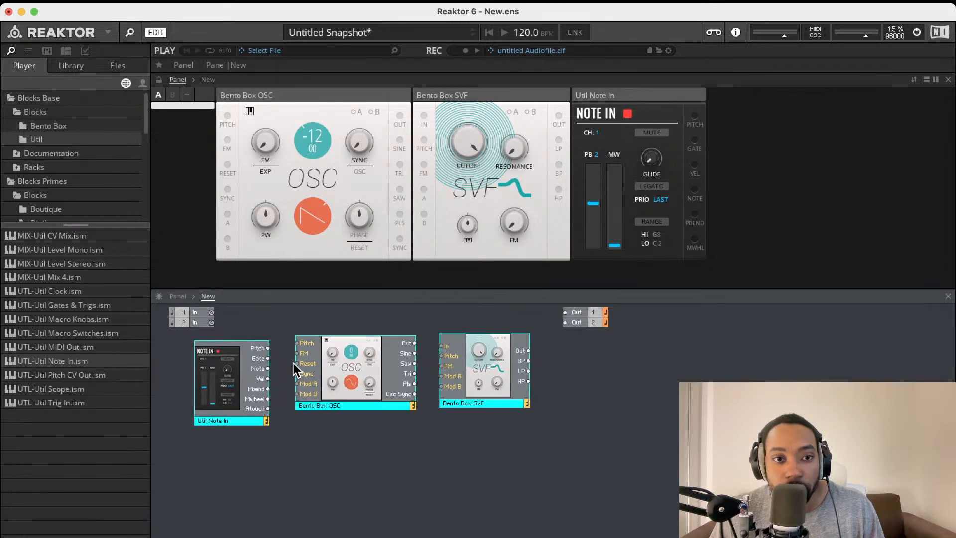
Connect the Note In block's Pitch output to the oscillator's Pitch input
click(275, 359)
drag(268, 348, 298, 343)
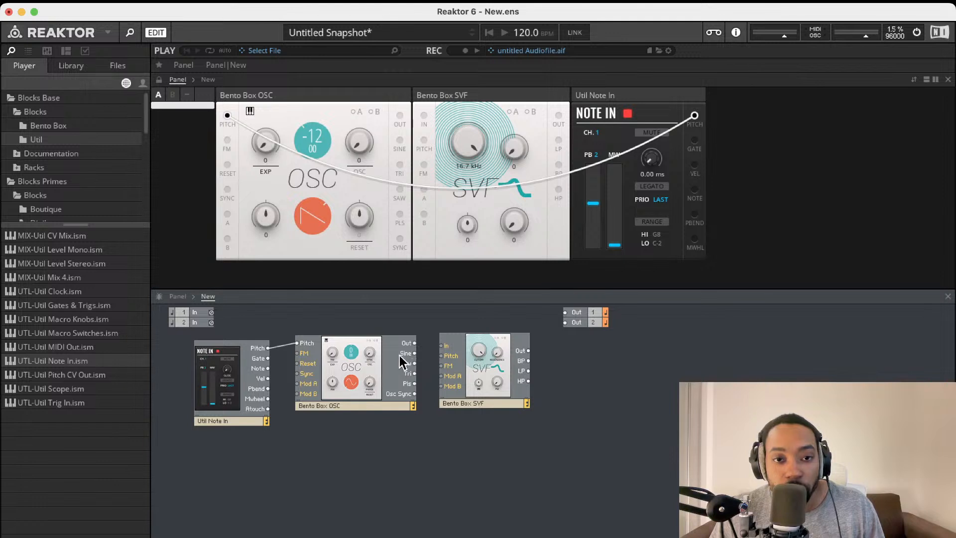
Connect the oscillator's Out to the SVF's In and the SVF's Out to Out 1, spacing the filter block between them
drag(414, 343, 442, 346)
drag(502, 353, 565, 313)
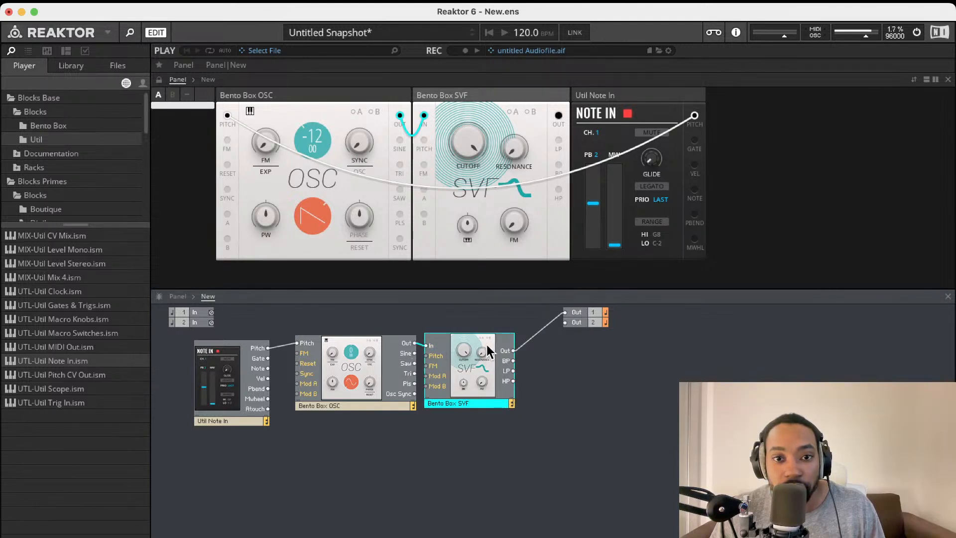
drag(487, 345, 497, 346)
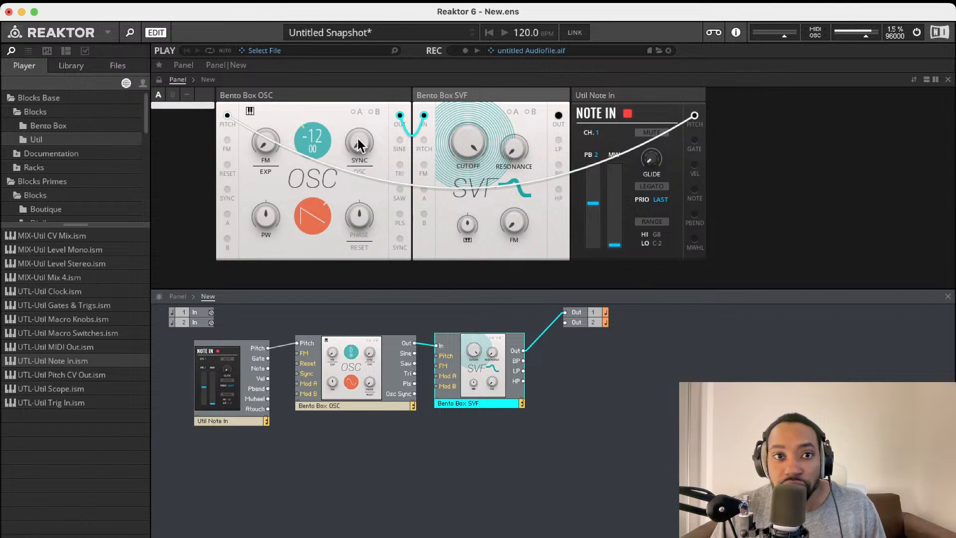
Lower the SVF's cutoff and connect its Out to Out 2 as well
drag(468, 145, 464, 156)
drag(462, 189, 466, 224)
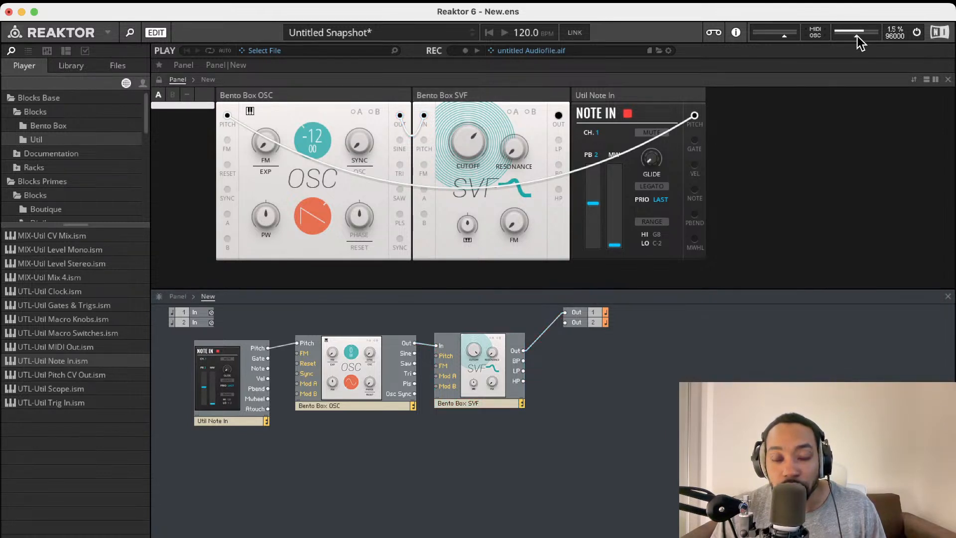
click(532, 348)
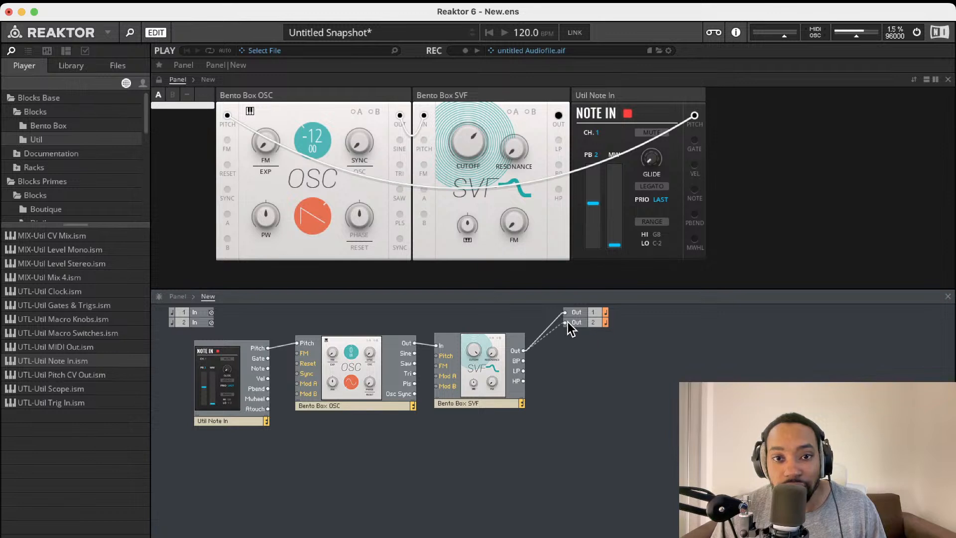
drag(567, 321, 566, 323)
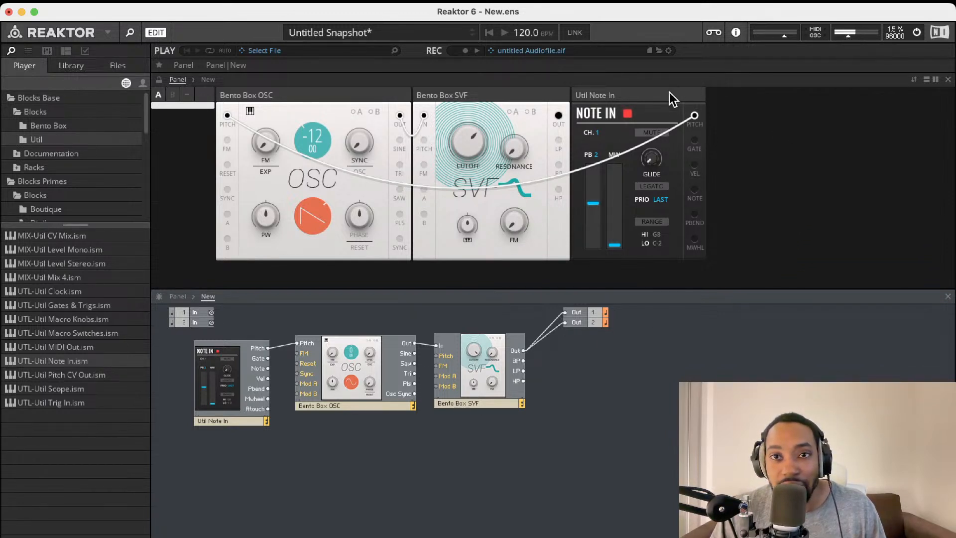
Rearrange the blocks in the panel into signal order: Note In, Bento Box OSC, Bento Box SVF
drag(671, 94, 278, 94)
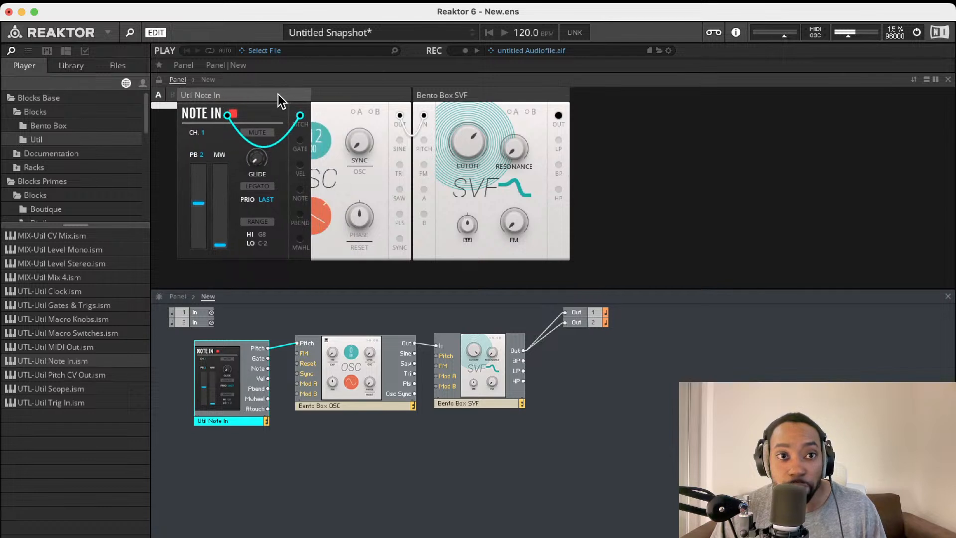
drag(189, 96, 327, 97)
drag(240, 94, 360, 105)
drag(573, 99, 491, 96)
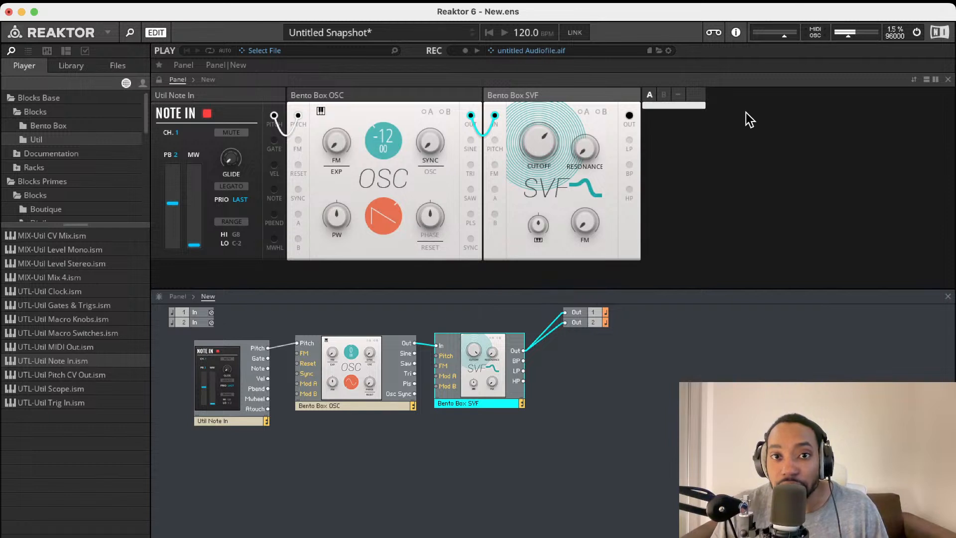
Sweep the SVF's cutoff and resonance to try out the filter, leaving the cutoff at 1.81 kHz
mouse_move(525, 157)
drag(527, 153, 535, 229)
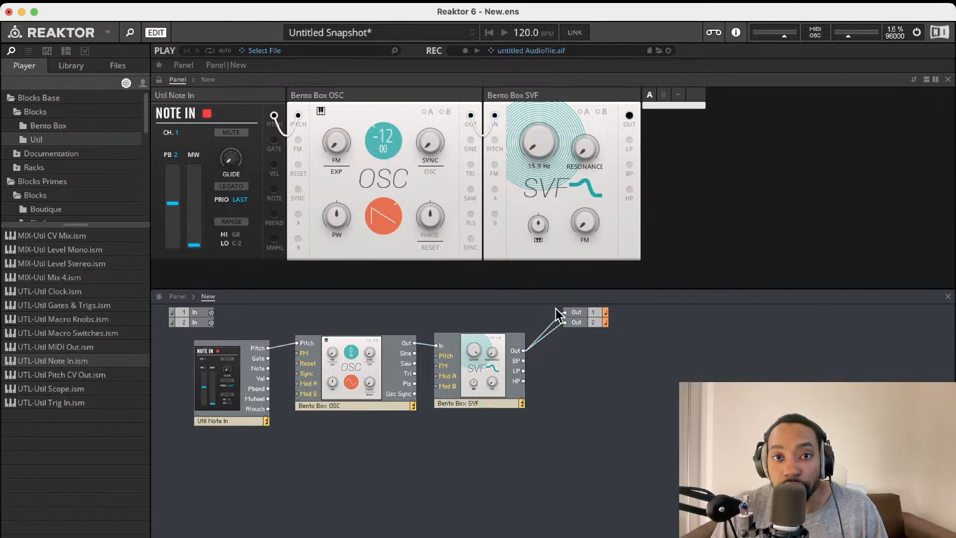
drag(549, 267, 546, 212)
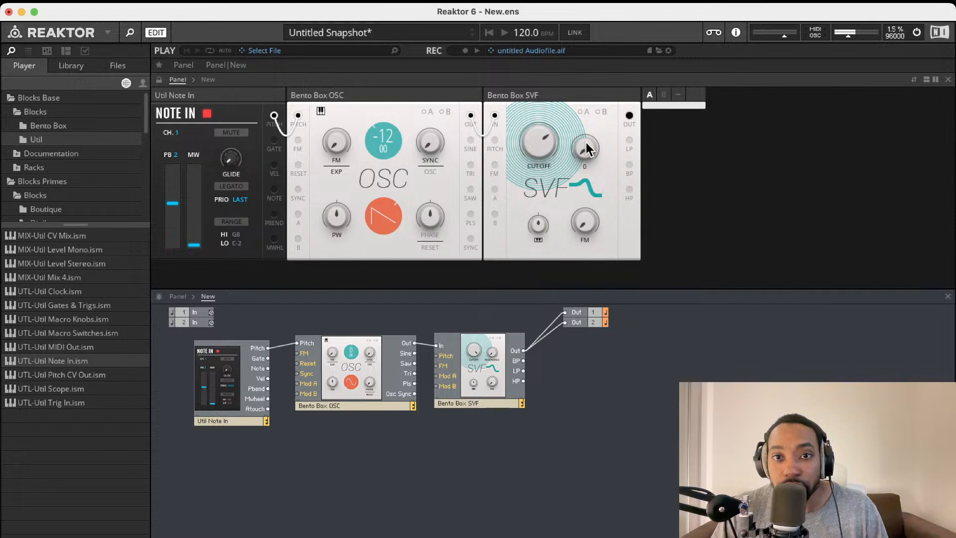
drag(587, 143, 581, 50)
drag(527, 129, 520, 189)
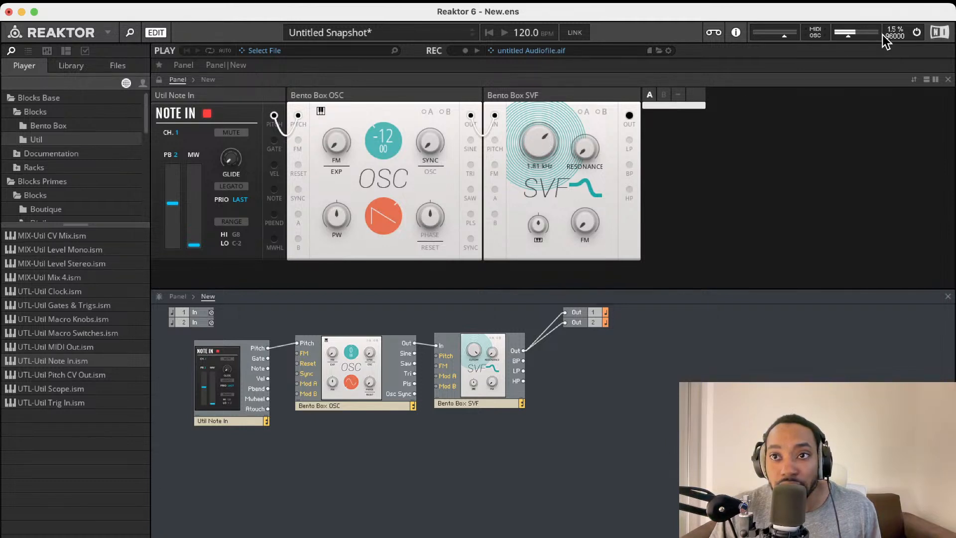
With audio processing switched off, add the MOD-Bento LFO block below the oscillator and connect its Out to the SVF's Mod A
click(916, 32)
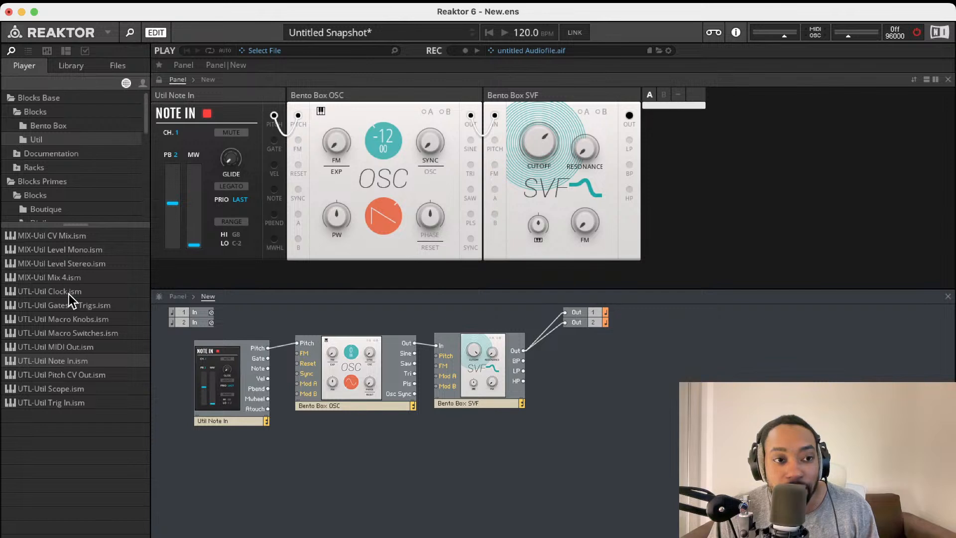
click(64, 127)
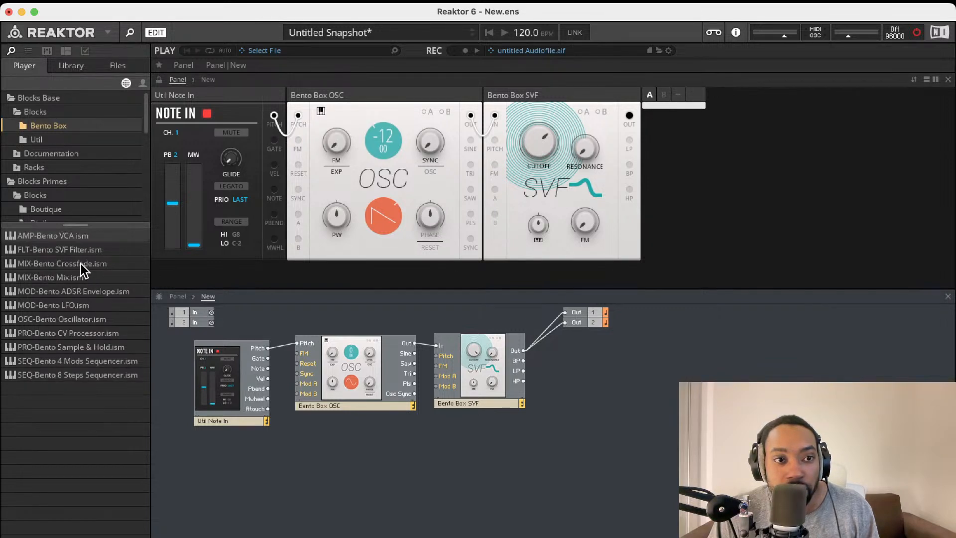
drag(88, 305, 438, 376)
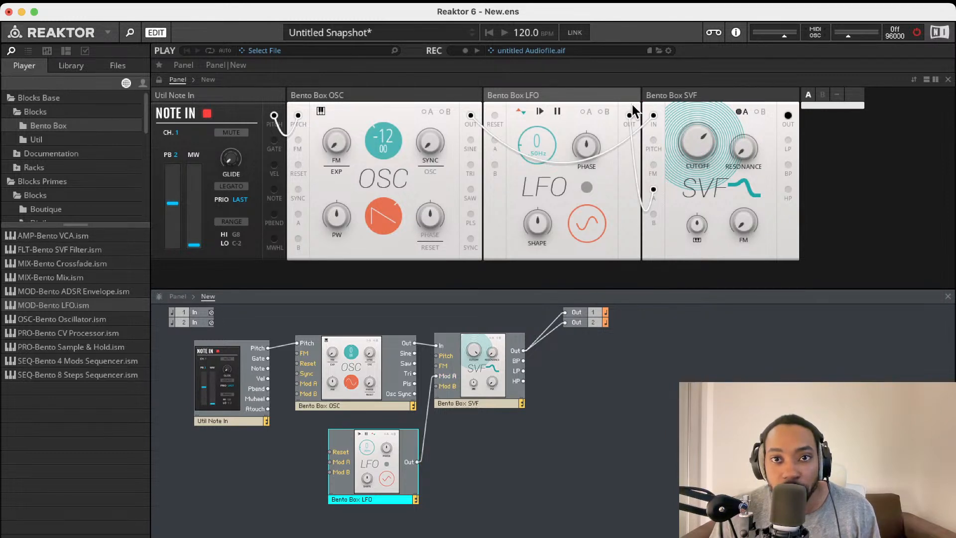
Show the modulation A amount controls beside the SVF's knobs, leaving those of the LFO hidden
click(600, 112)
click(587, 111)
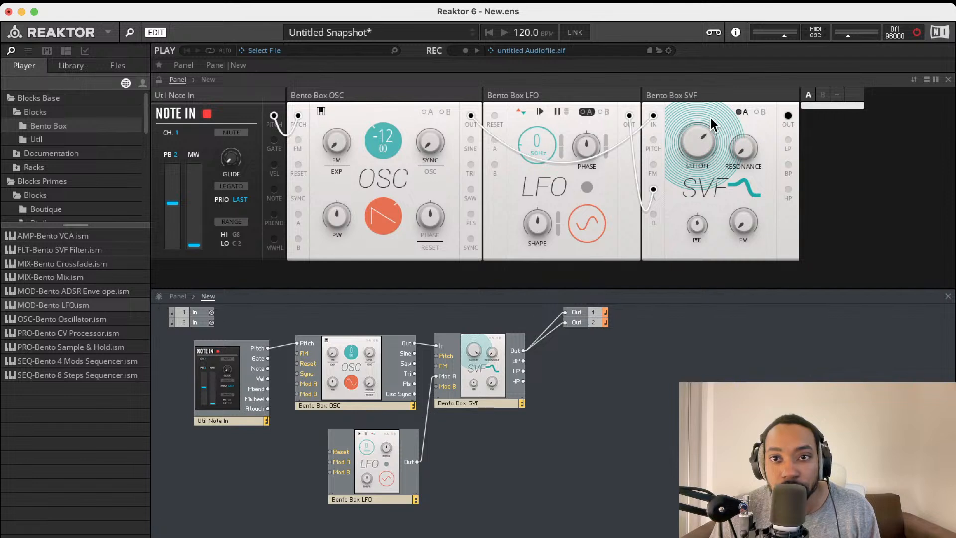
click(588, 111)
click(744, 111)
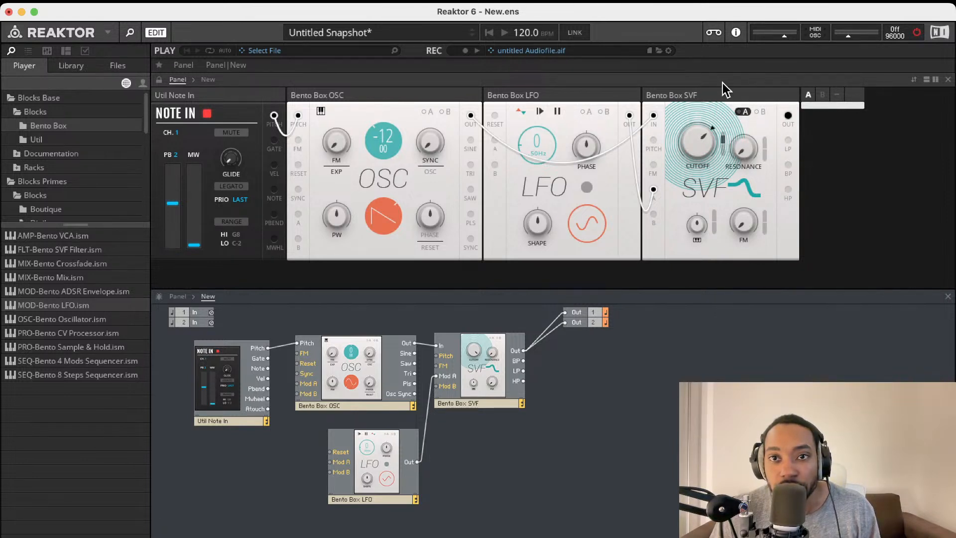
mouse_move(722, 162)
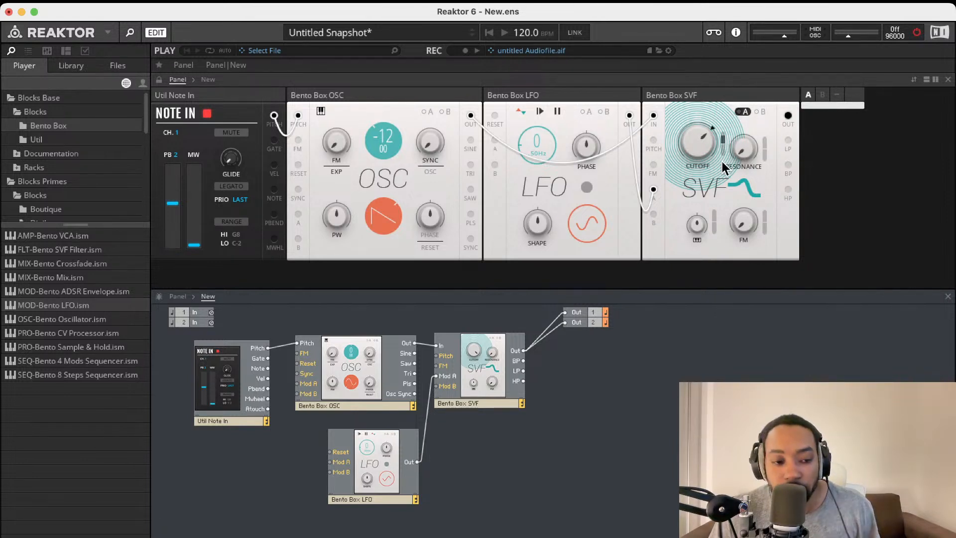
Switch audio processing back on and vary the LFO's rate, leaving it at 0.88 Hz
click(917, 32)
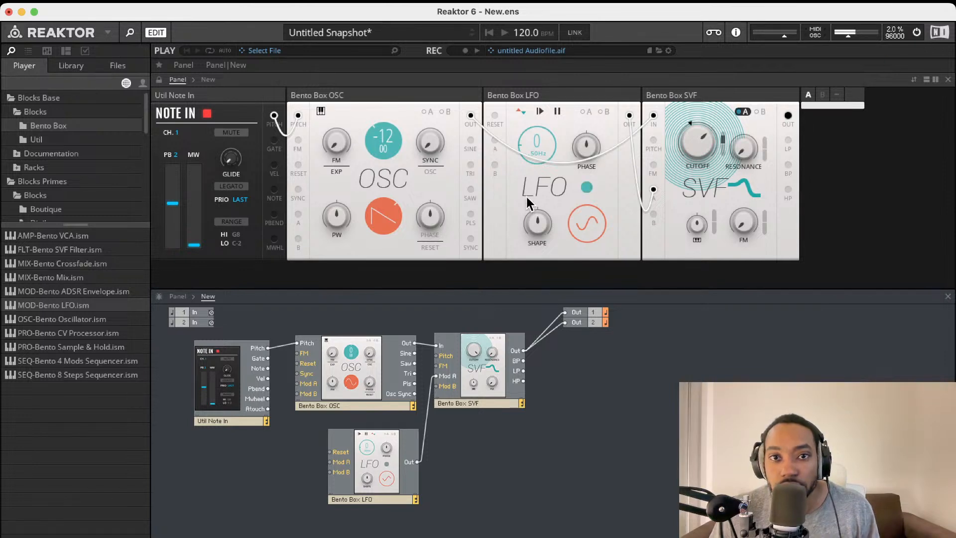
drag(534, 149, 535, 141)
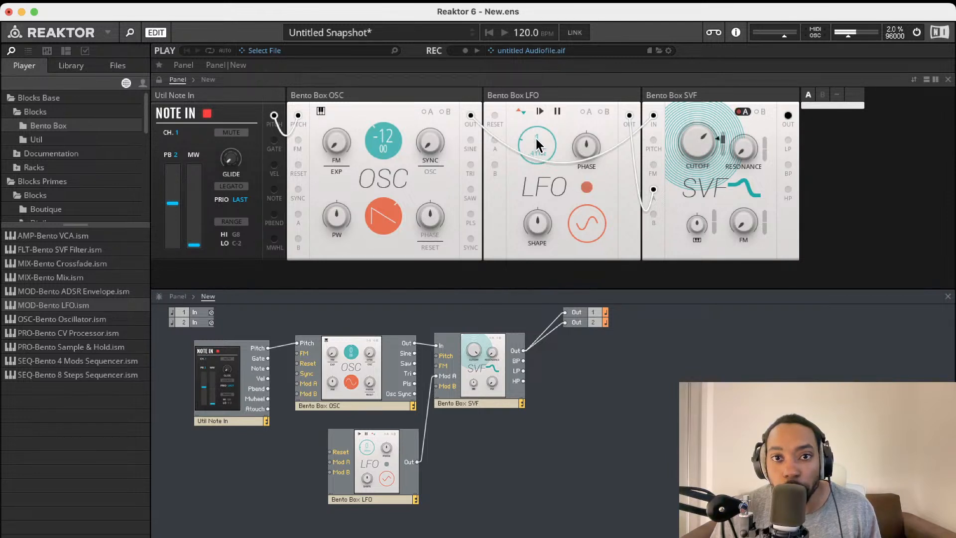
mouse_move(535, 138)
mouse_down()
mouse_move(537, 127)
mouse_move(537, 144)
mouse_up()
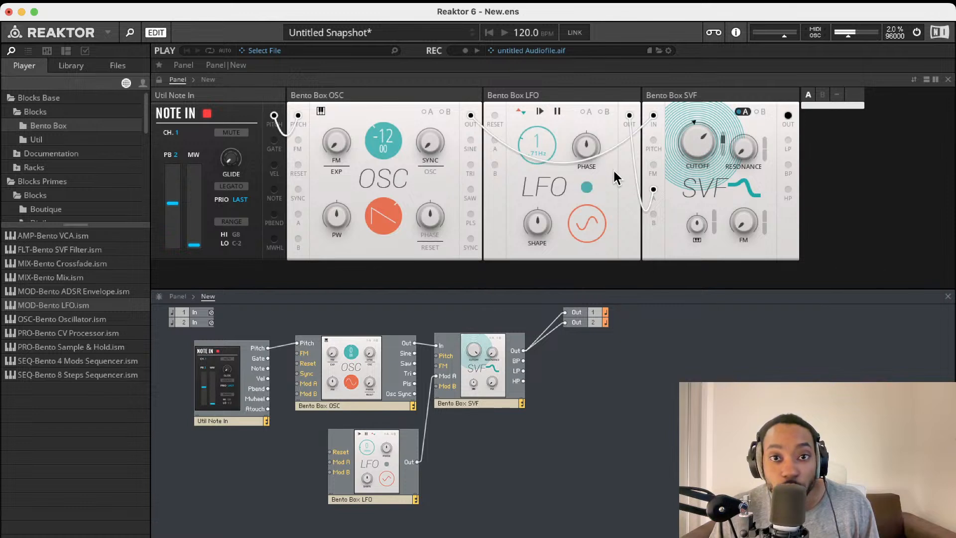
drag(532, 133, 533, 138)
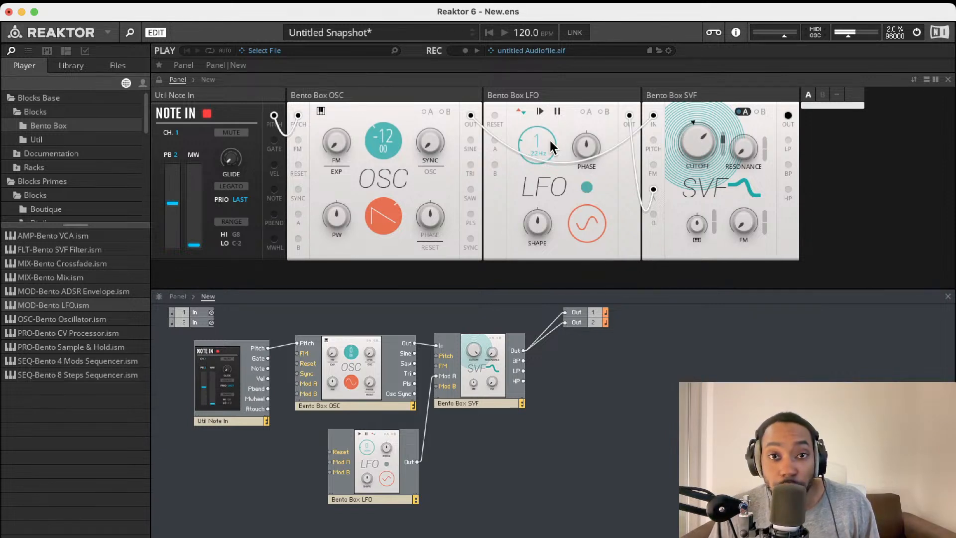
drag(546, 139, 545, 142)
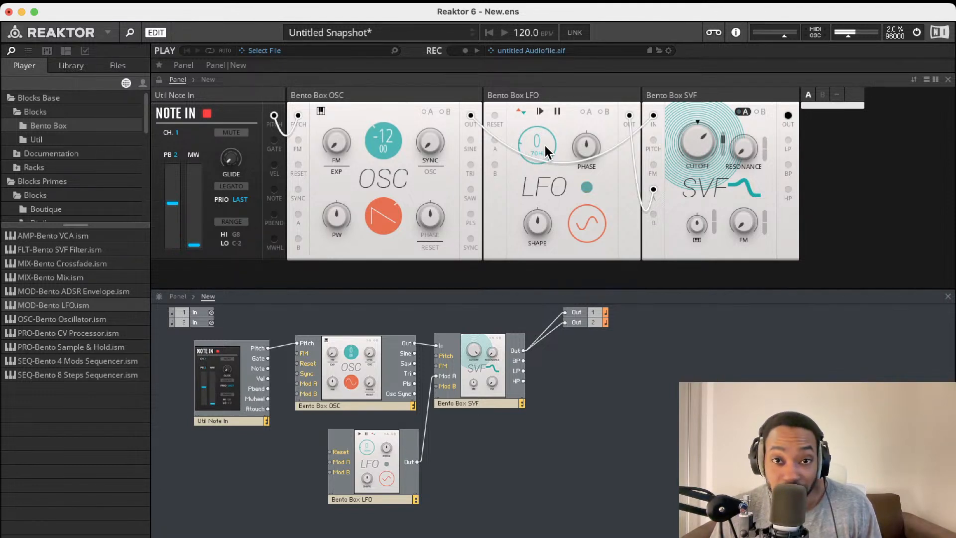
mouse_move(545, 146)
mouse_down()
mouse_move(544, 128)
mouse_move(542, 141)
mouse_up()
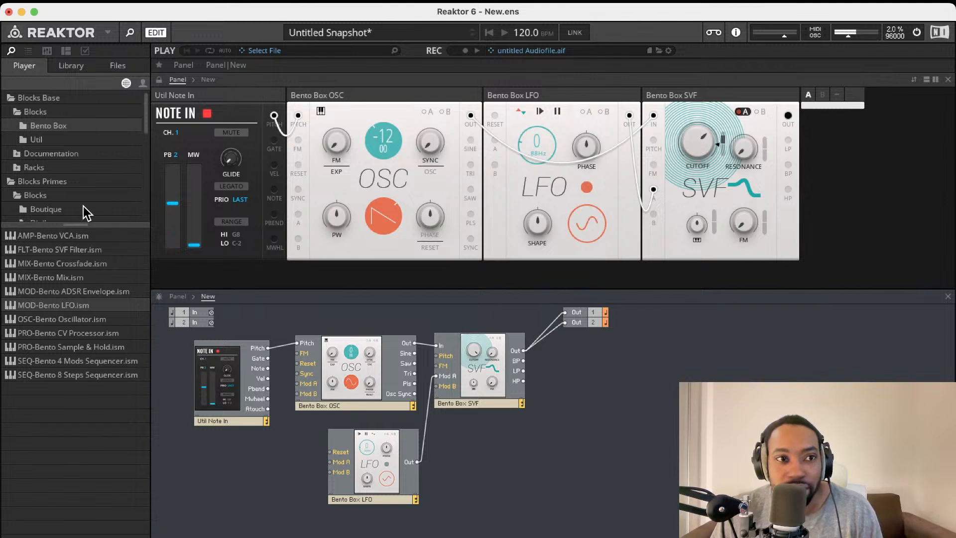
Browse the Blocks Base library, checking the Util, Bento Box, Documentation and Racks folders, including the Bass and Soundscape racks
click(45, 139)
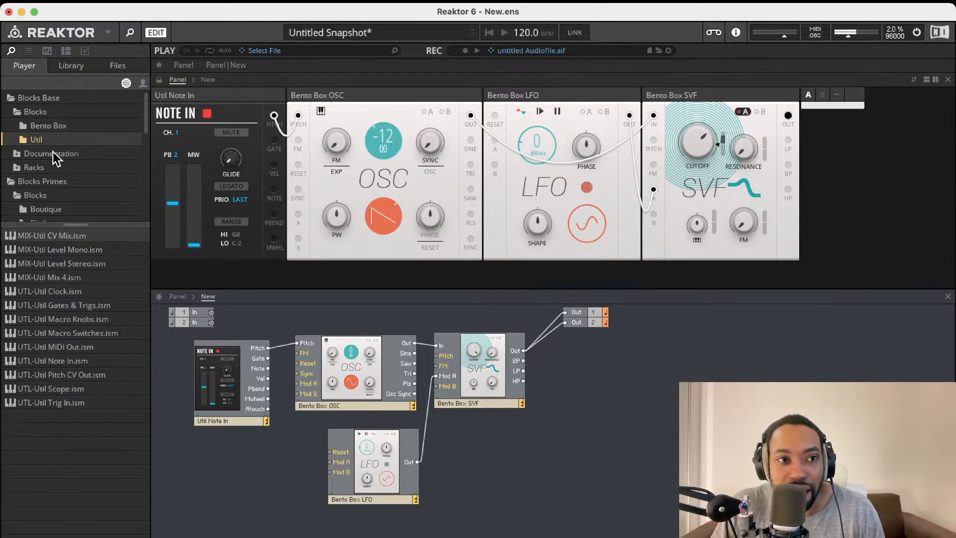
click(52, 128)
click(17, 167)
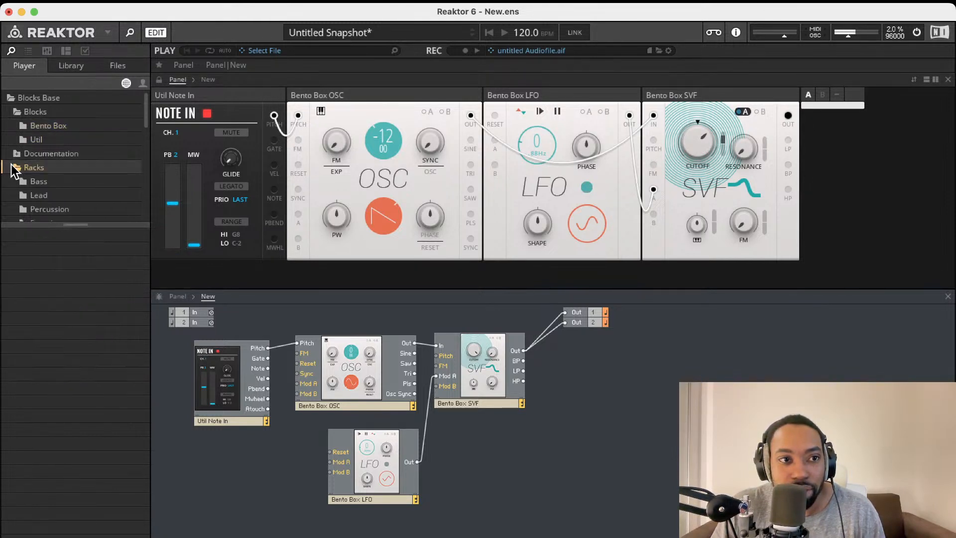
click(17, 154)
click(22, 167)
scroll(30, 171, down, 4)
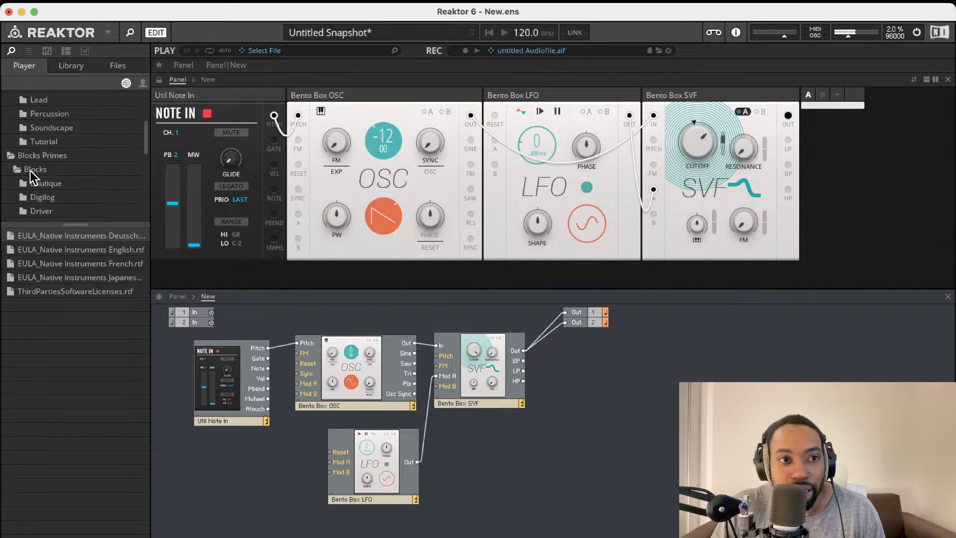
scroll(30, 171, up, 5)
scroll(25, 119, up, 2)
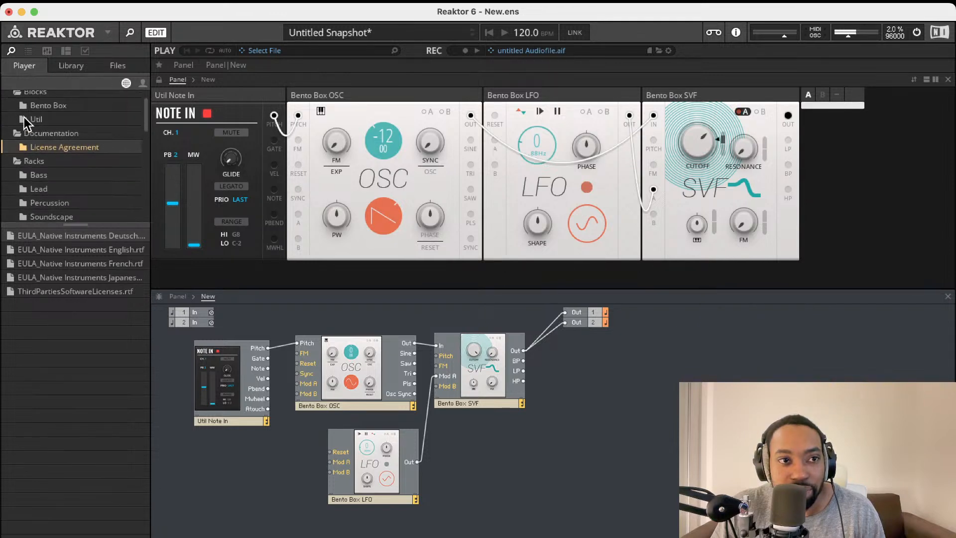
click(25, 124)
click(25, 138)
click(21, 154)
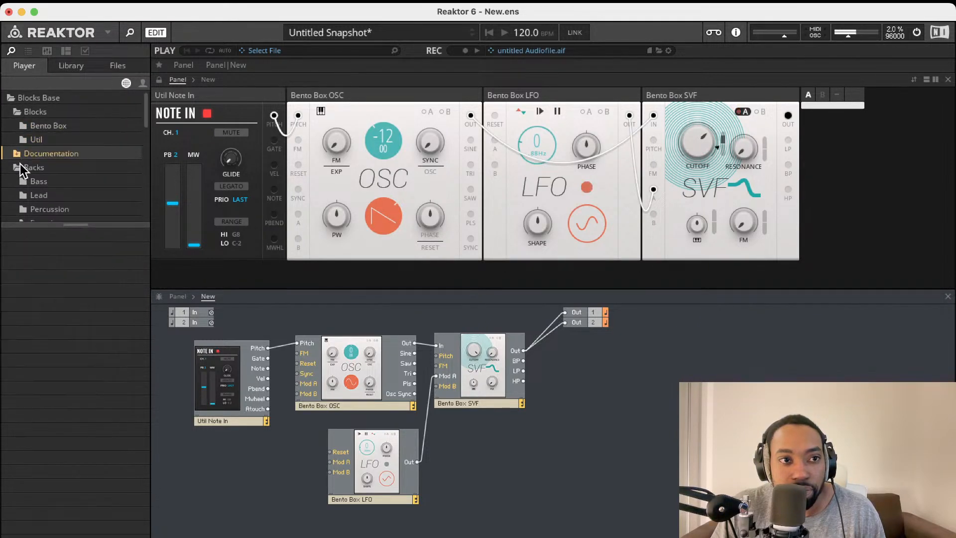
click(21, 167)
click(22, 168)
scroll(30, 187, down, 5)
scroll(41, 158, up, 3)
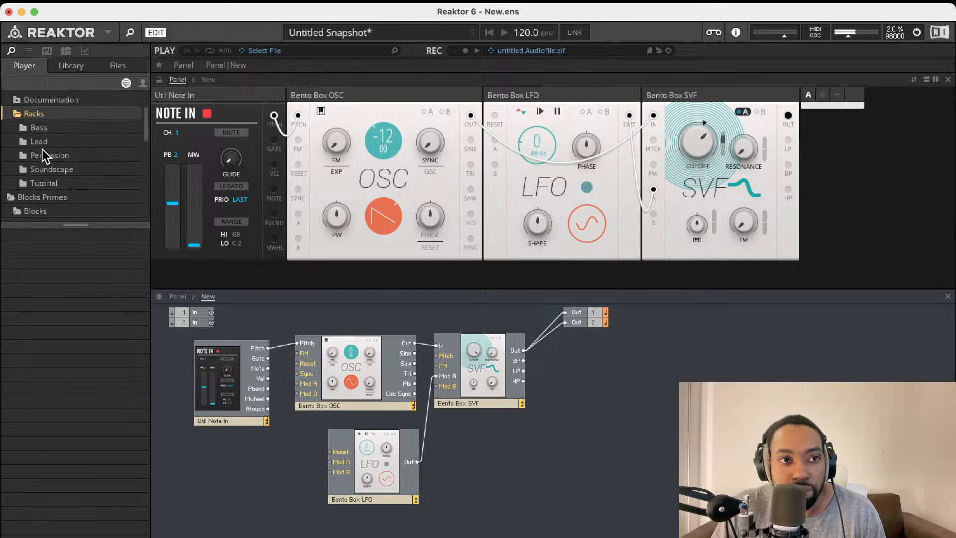
click(38, 128)
click(45, 170)
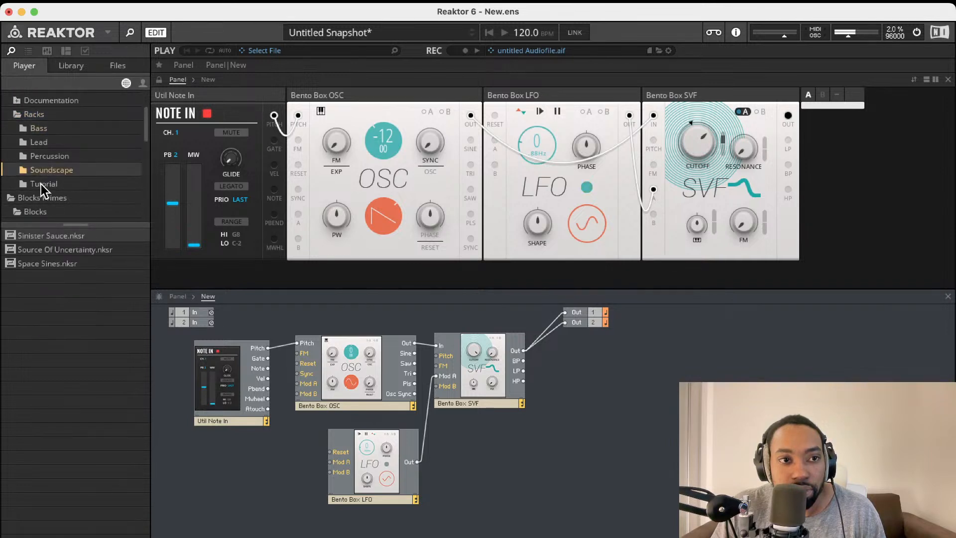
Look through the Blocks Primes folders and add the EFX-Driver Distortion block to the structure, beside the SVF on its output side
scroll(40, 182, down, 6)
scroll(39, 180, down, 3)
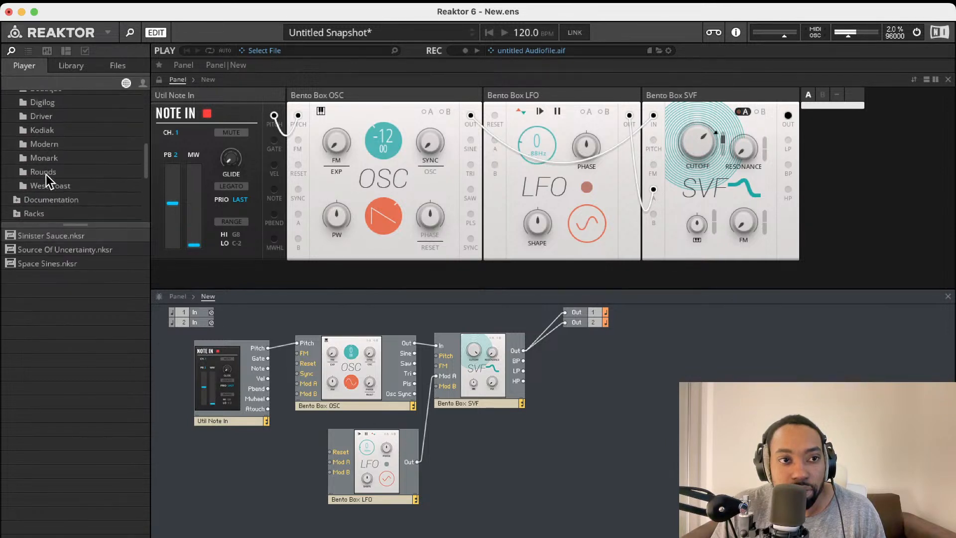
click(44, 172)
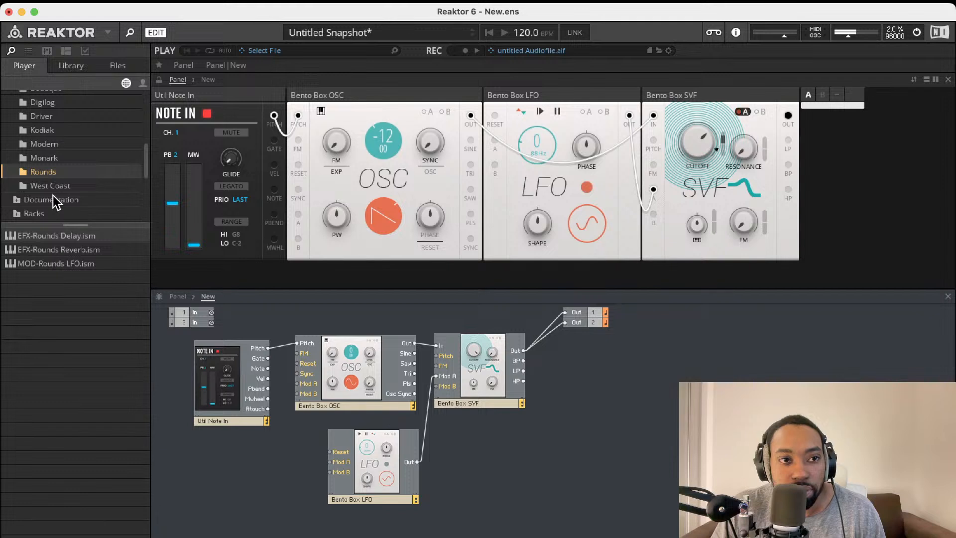
click(50, 143)
click(49, 118)
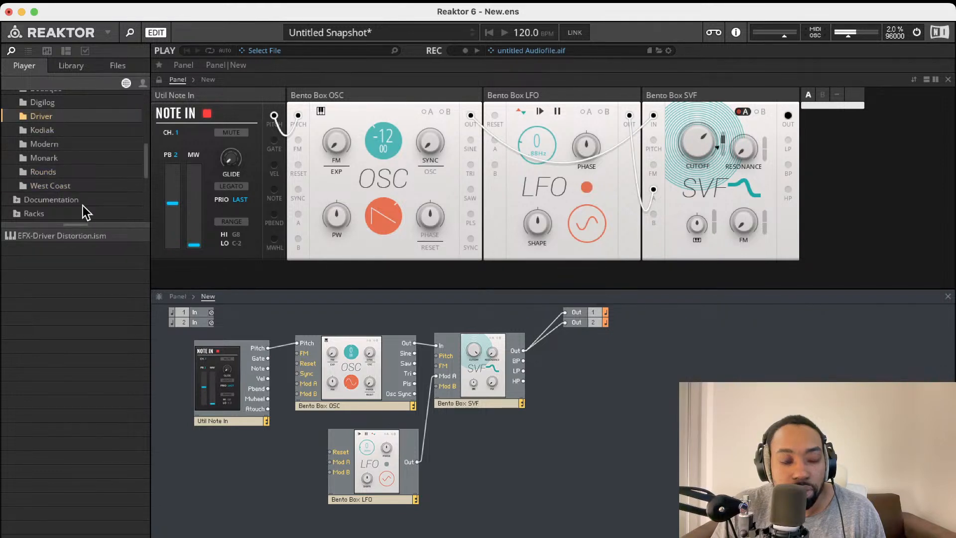
double_click(73, 240)
drag(352, 396, 633, 373)
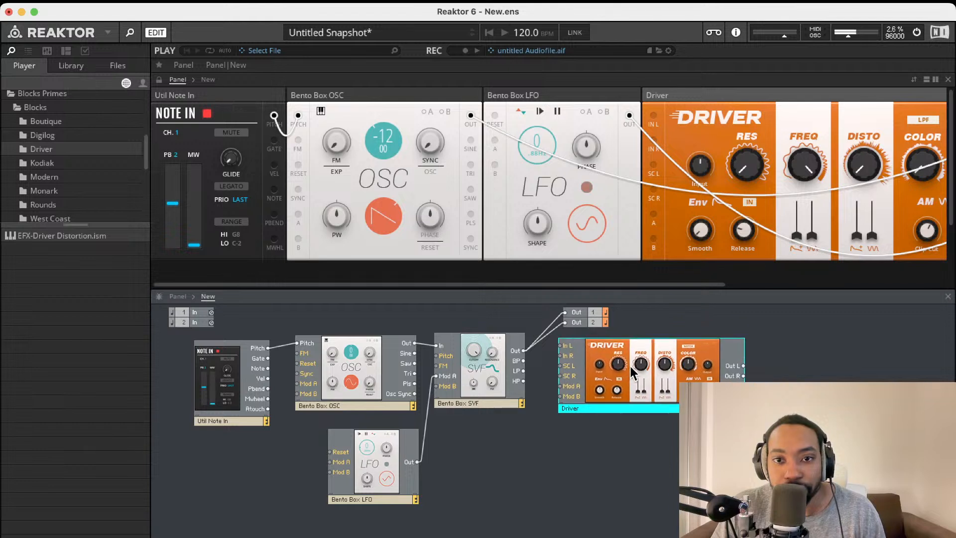
Connect the SVF's Out to the Driver's In L and In R inputs
drag(547, 311, 653, 327)
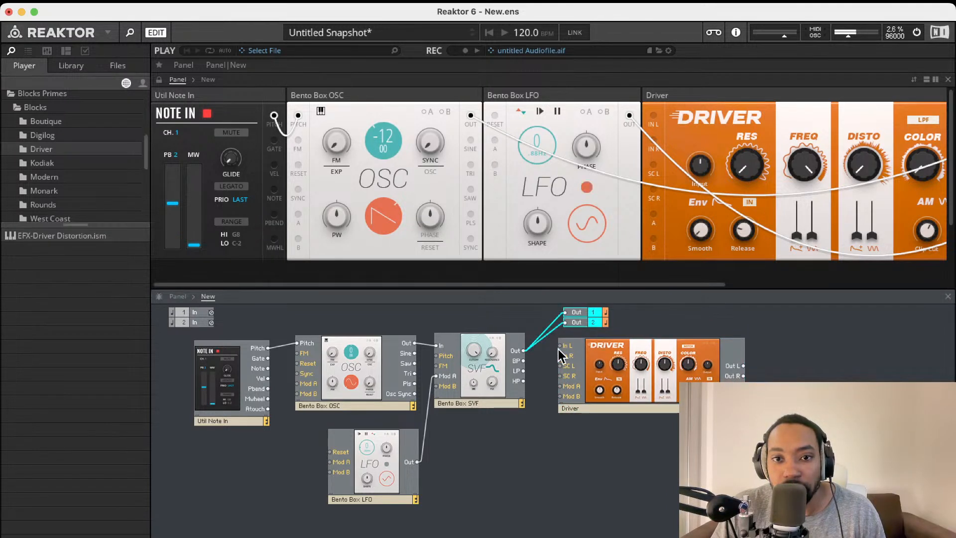
drag(559, 346, 523, 350)
mouse_move(547, 363)
mouse_down()
mouse_move(537, 361)
mouse_move(562, 356)
mouse_up()
Move the output terminals beyond the Driver, wire its Out L and Out R to outputs 1 and 2, and place the Driver closer to the SVF
drag(583, 317, 844, 346)
drag(743, 366, 825, 343)
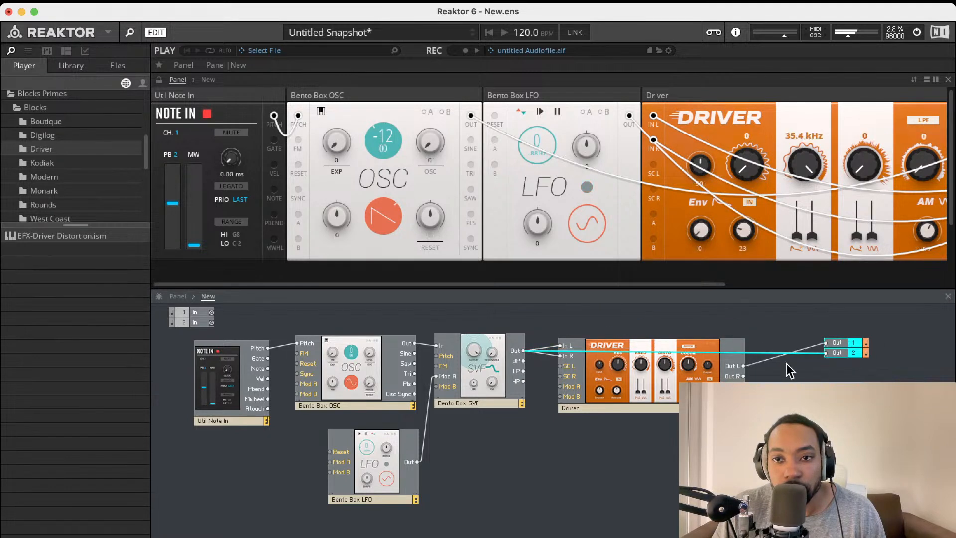
drag(743, 376, 825, 352)
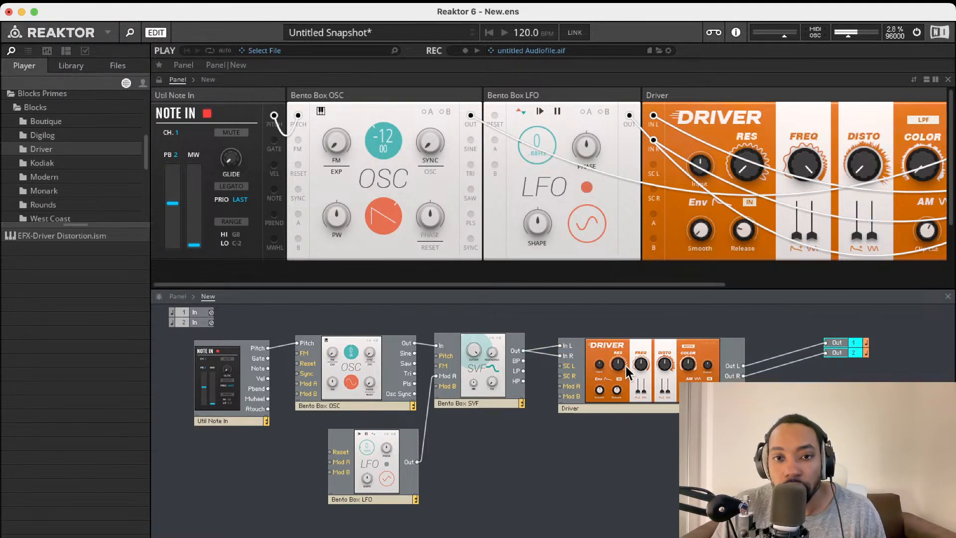
drag(626, 355, 611, 359)
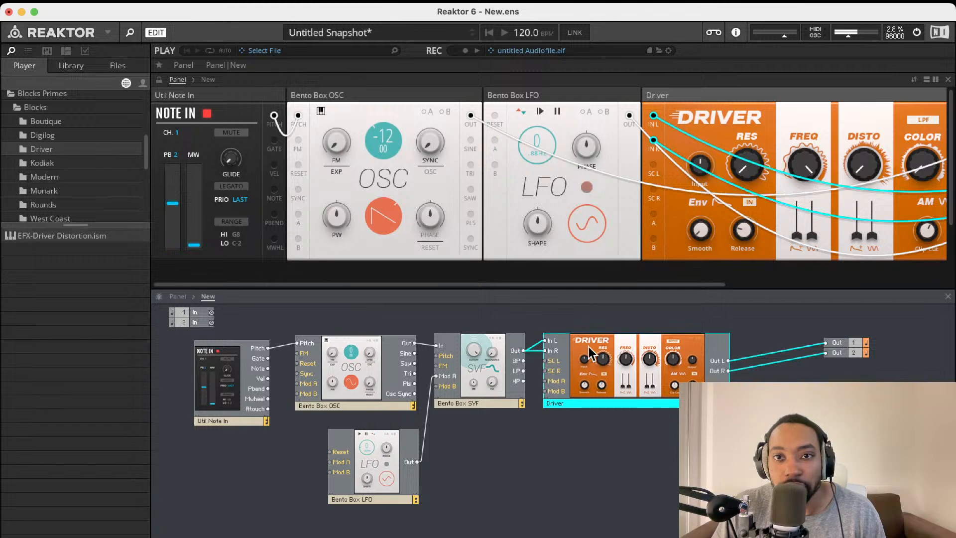
Rearrange the panel so the Bento Box SVF sits between the Bento Box LFO and the Driver
scroll(570, 200, right, 5)
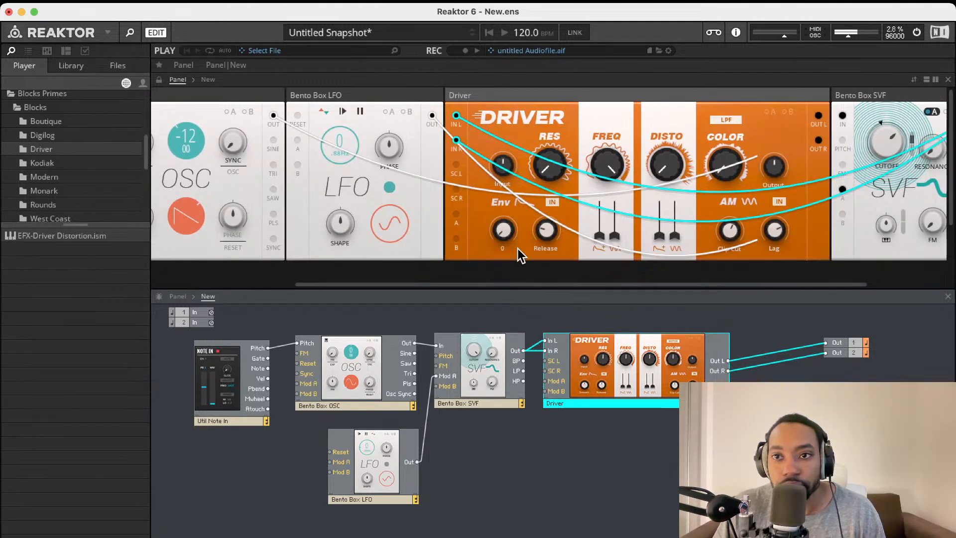
drag(393, 94, 761, 83)
drag(484, 101, 941, 97)
drag(797, 100, 411, 92)
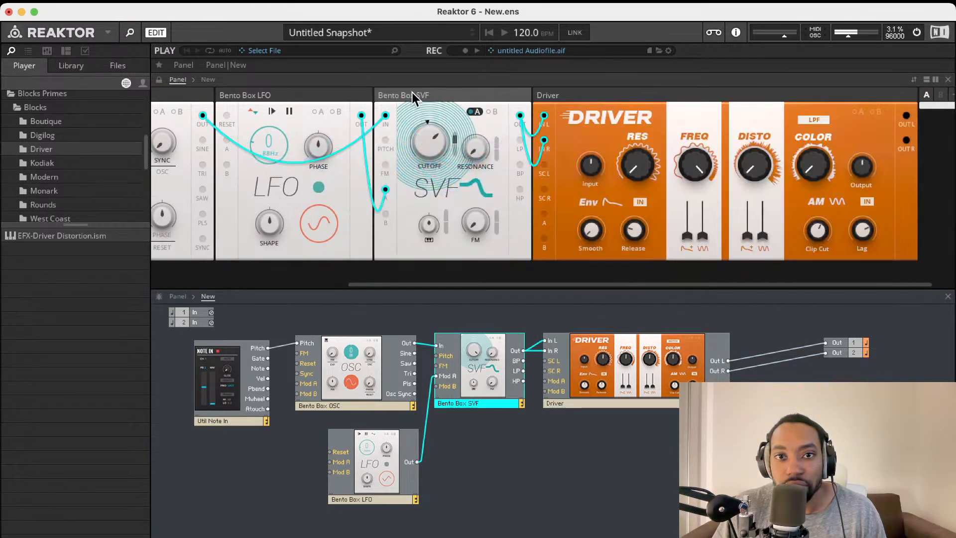
scroll(608, 143, left, 5)
scroll(608, 141, right, 5)
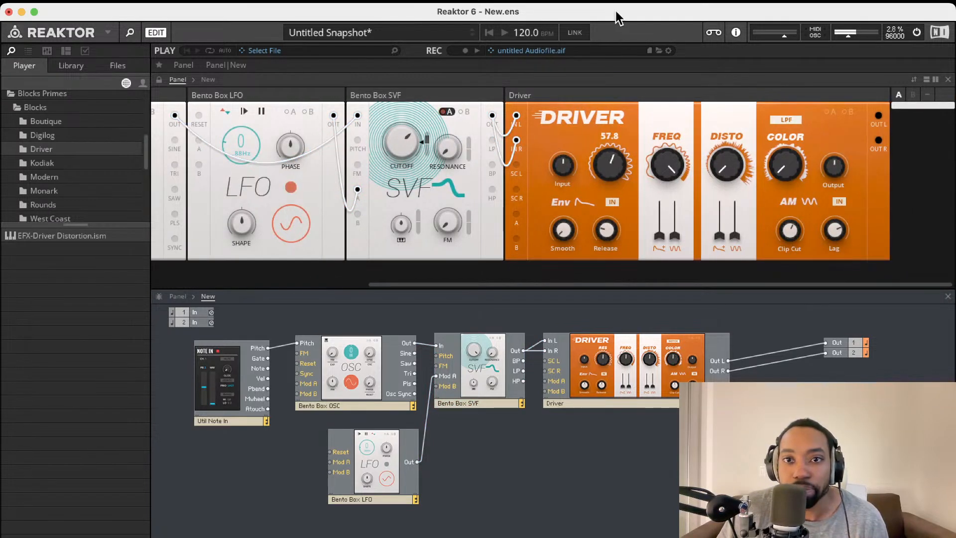
Raise the Driver's RES, DISTO and COLOR, set FREQ to 257 Hz and increase the envelope modulation of FREQ
drag(613, 165, 615, 144)
drag(656, 168, 662, 204)
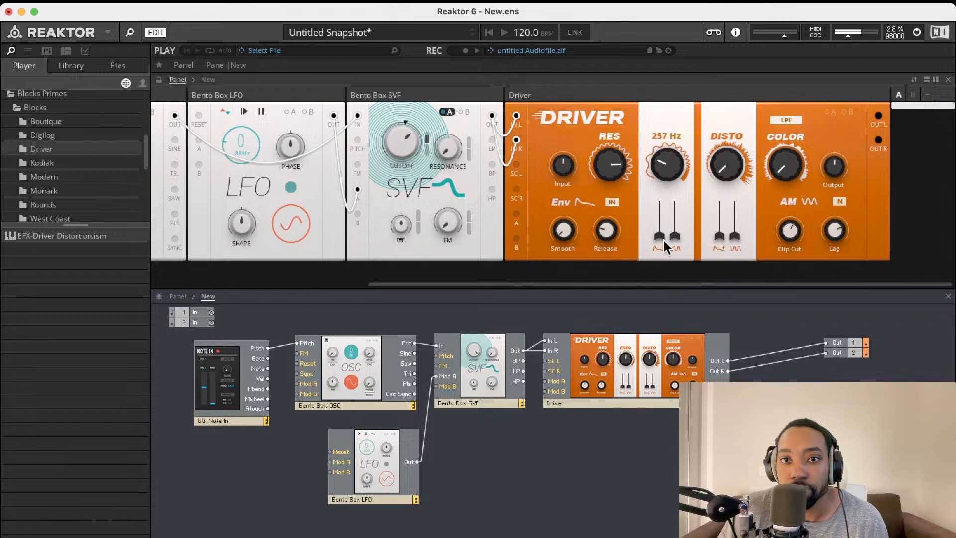
drag(660, 238, 659, 219)
drag(718, 158, 727, 64)
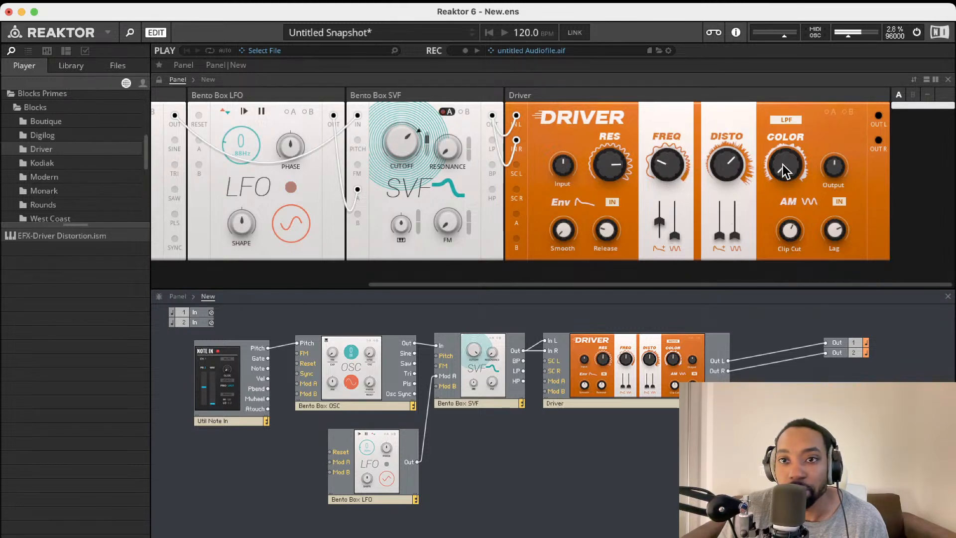
drag(786, 170, 789, 59)
drag(775, 182, 792, 198)
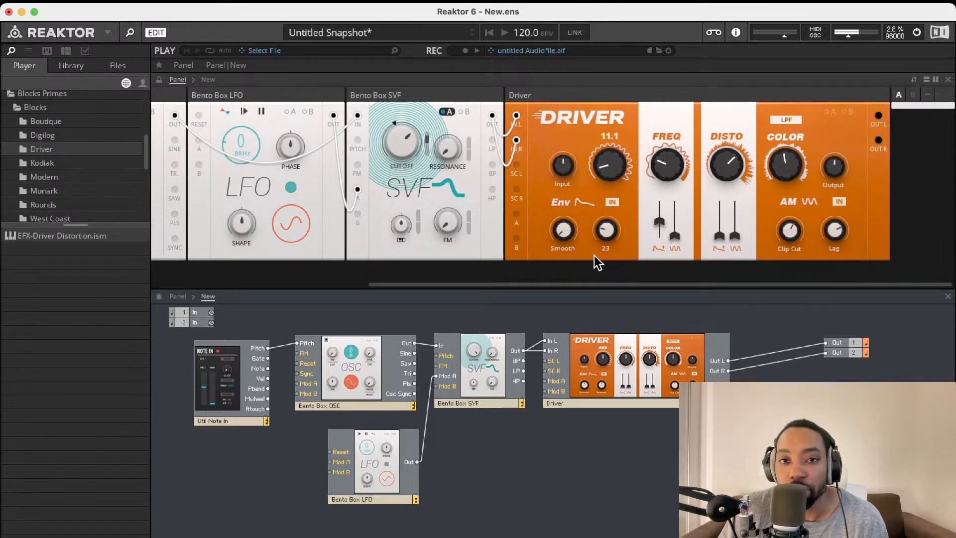
Turn the Driver's RES down to its minimum, reset COLOR to 0 and raise COLOR again to about mid-range
drag(613, 166, 614, 223)
drag(610, 225, 573, 164)
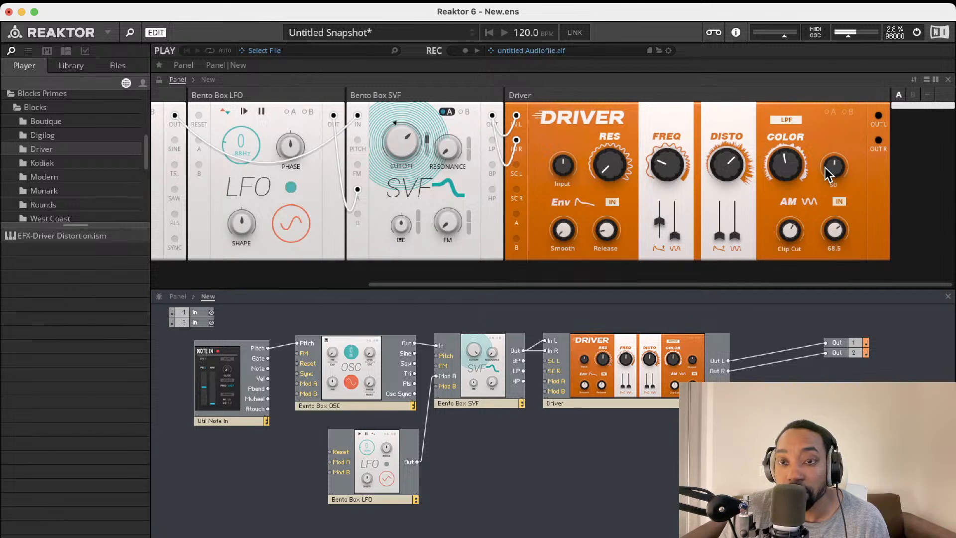
mouse_move(827, 168)
mouse_down()
mouse_move(838, 139)
mouse_move(838, 166)
mouse_up()
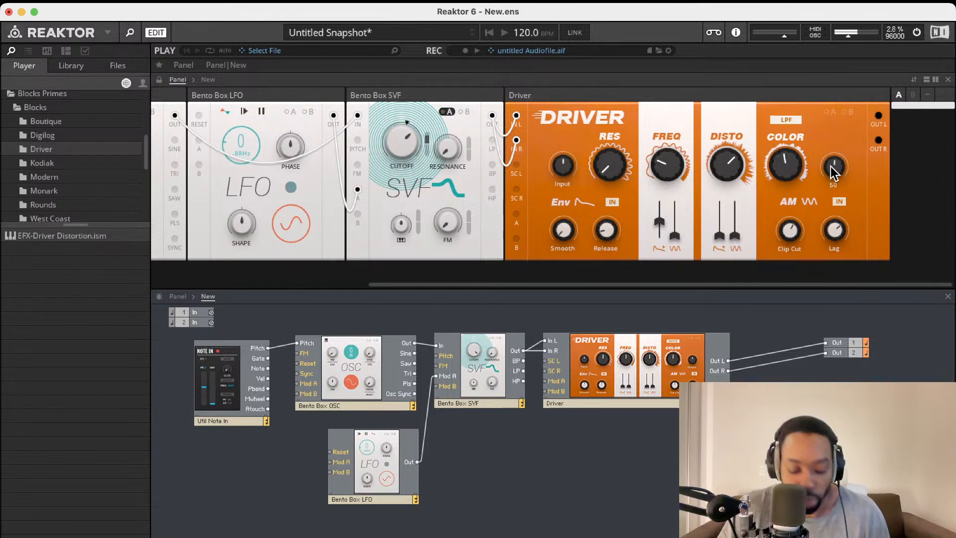
super+click(787, 166)
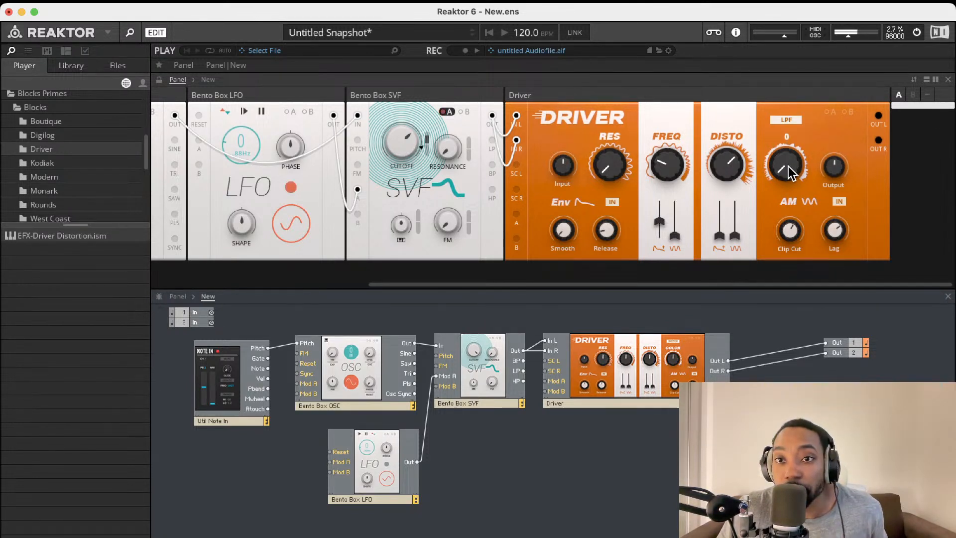
drag(784, 166, 784, 123)
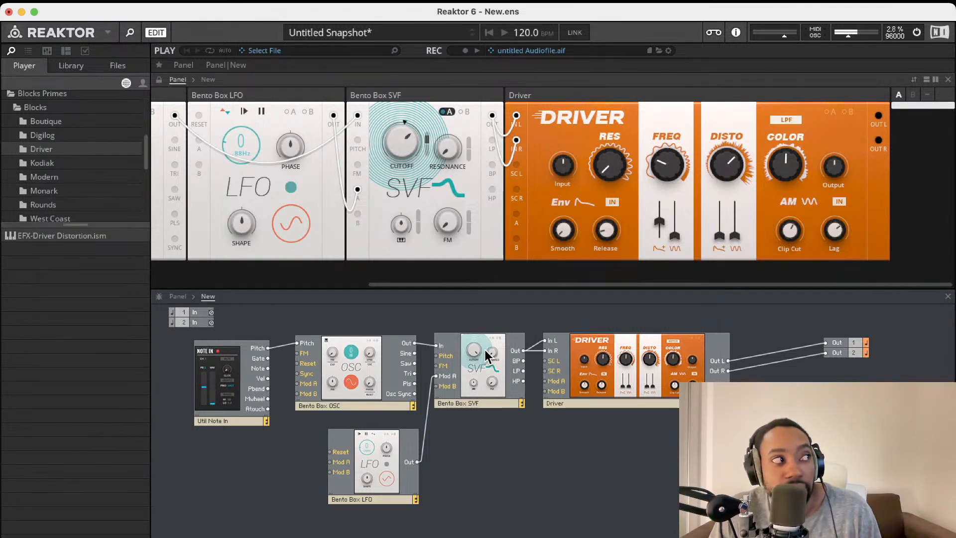
Try out the Driver's RES and lower its FREQ and DISTO slightly
drag(606, 163, 649, 165)
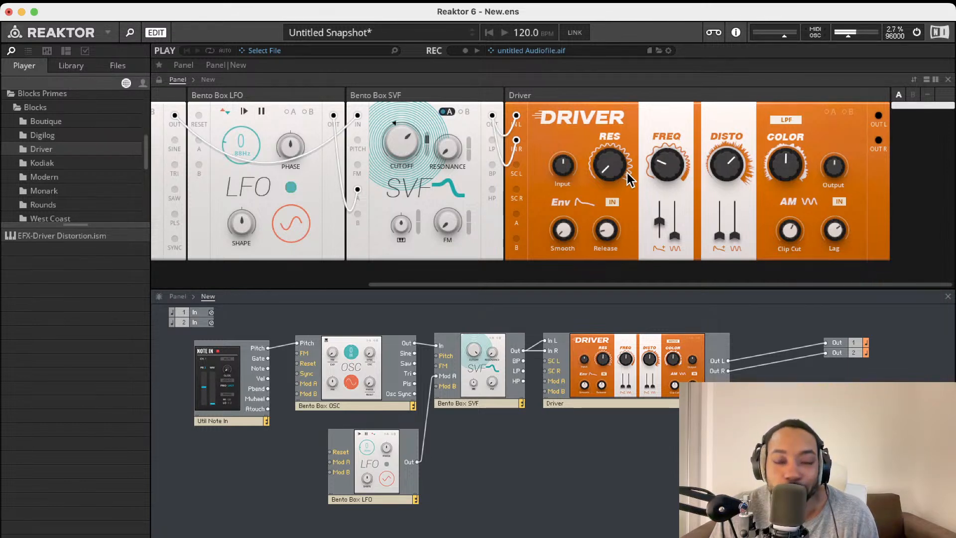
mouse_move(626, 172)
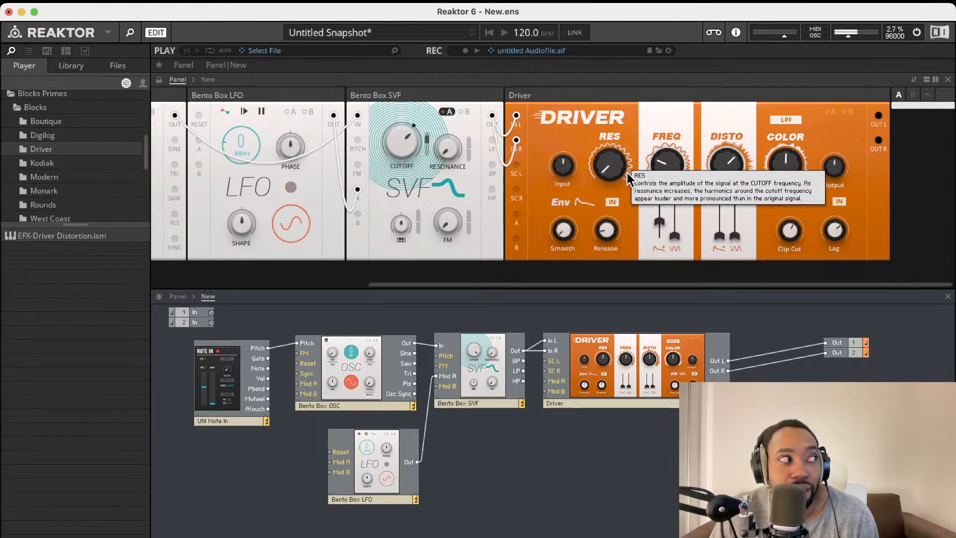
drag(667, 164, 670, 213)
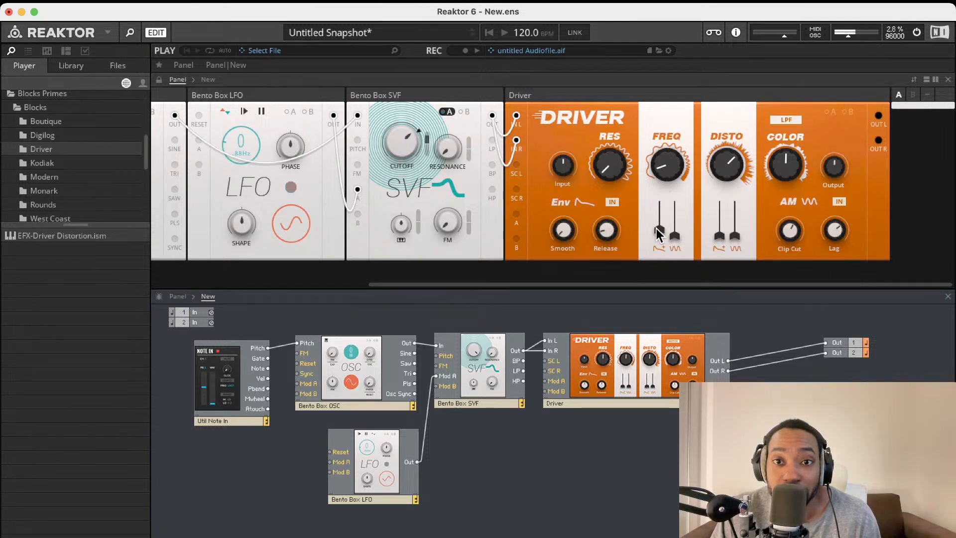
drag(721, 145, 720, 168)
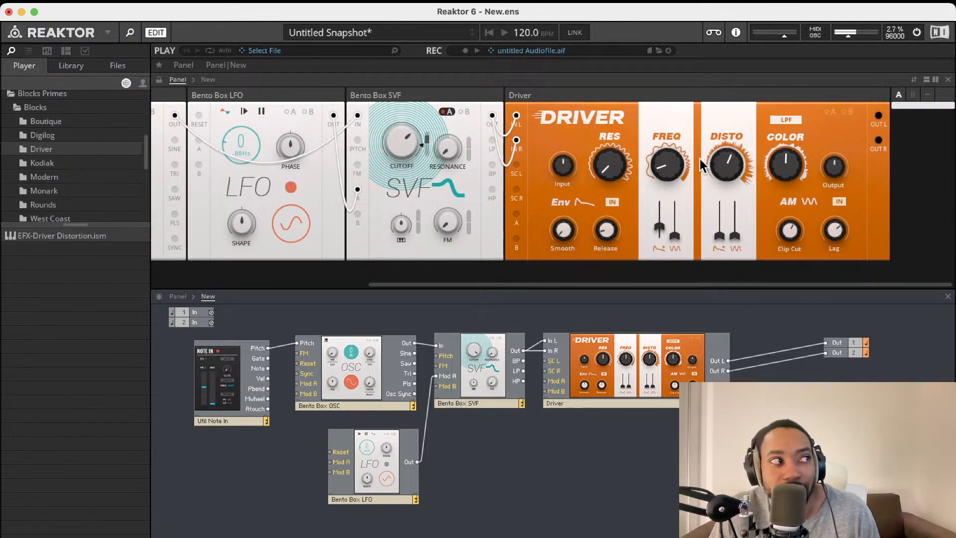
Raise the main output level
scroll(613, 157, left, 5)
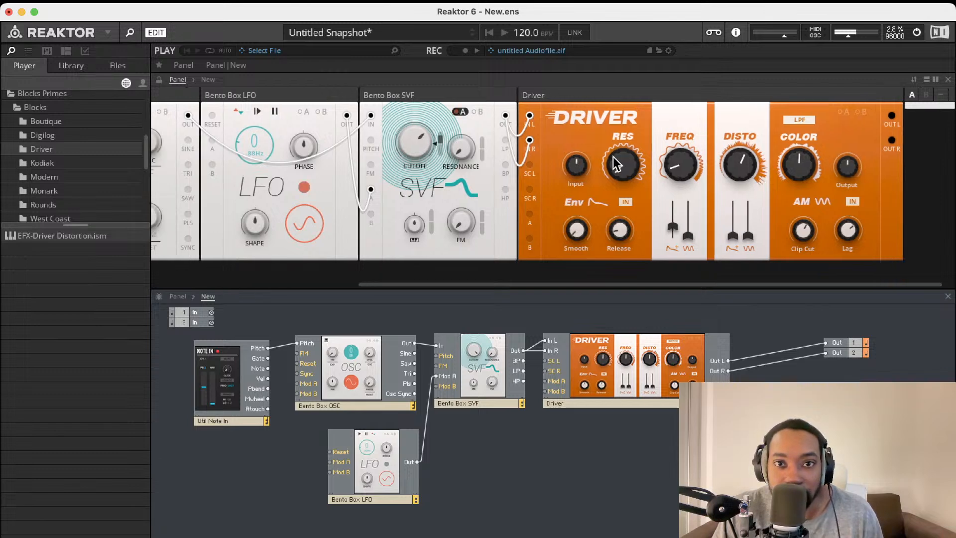
scroll(584, 160, left, 6)
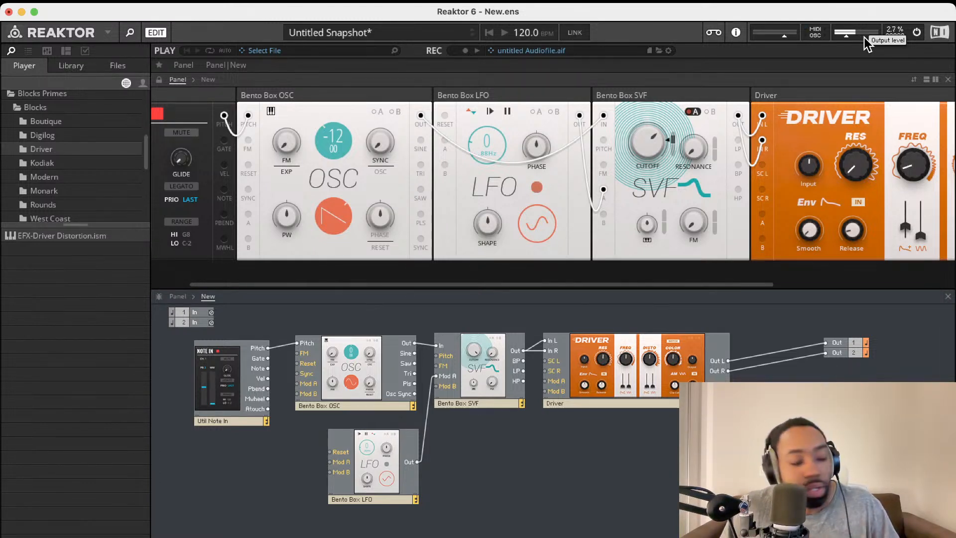
mouse_move(866, 36)
mouse_down()
mouse_move(840, 37)
mouse_move(868, 35)
mouse_up()
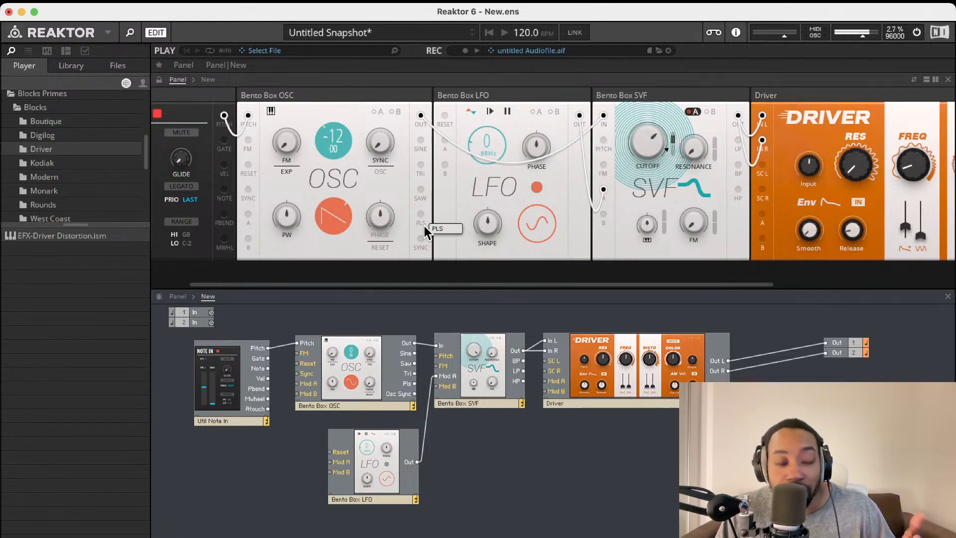
Switch audio processing off and back on while looking over the blocks from Note In to Driver
click(916, 32)
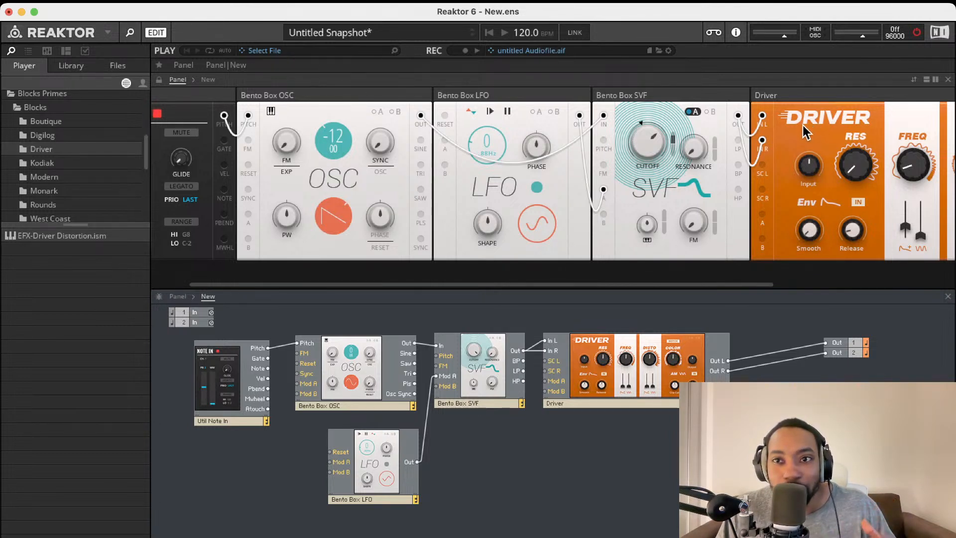
scroll(777, 125, right, 10)
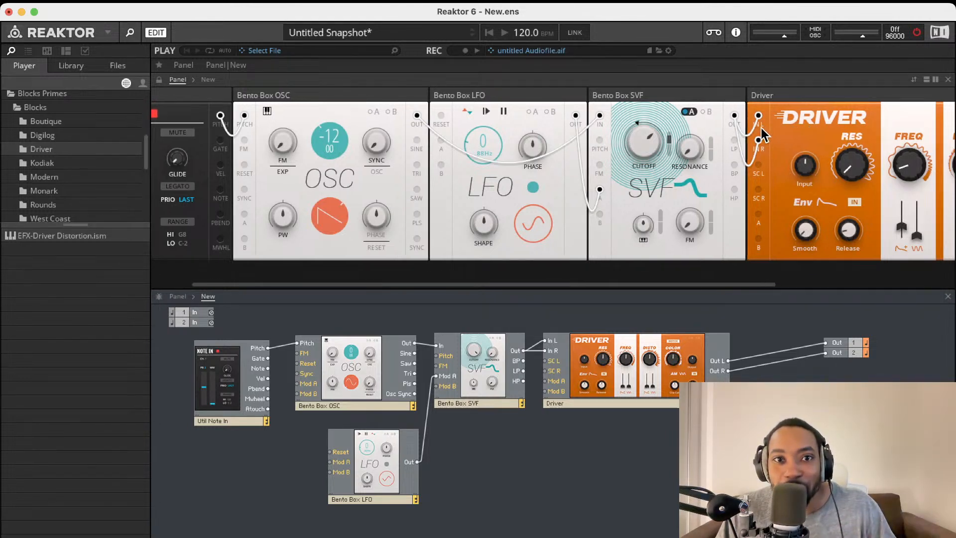
scroll(738, 129, left, 10)
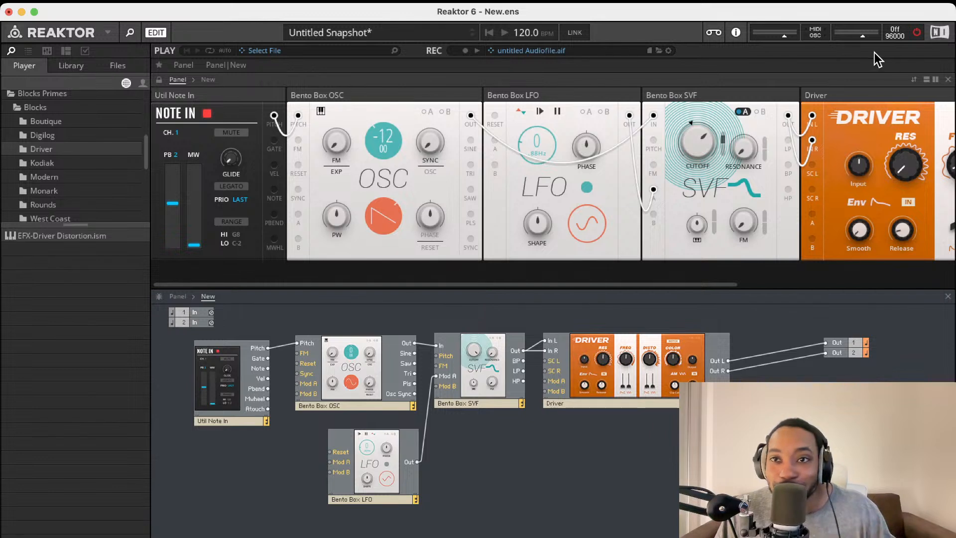
click(916, 32)
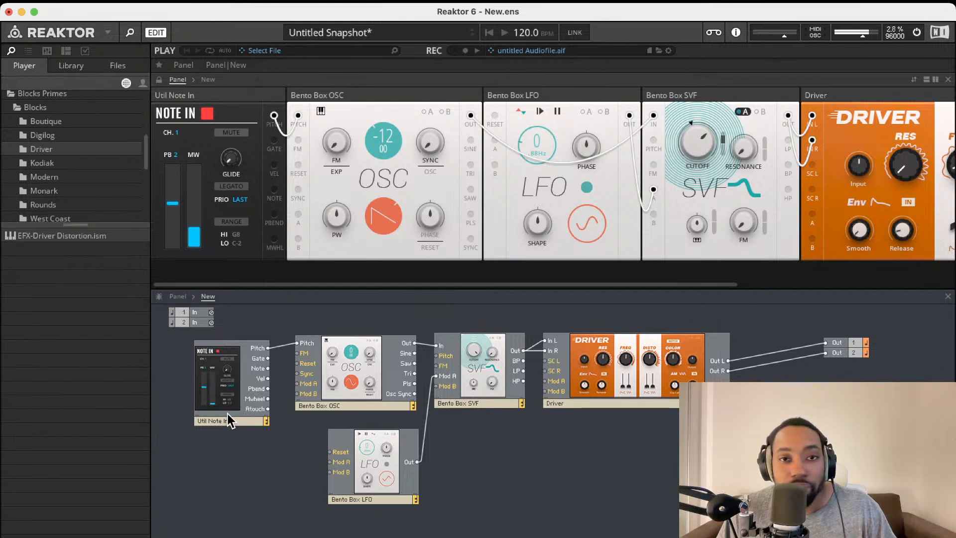
scroll(328, 234, right, 10)
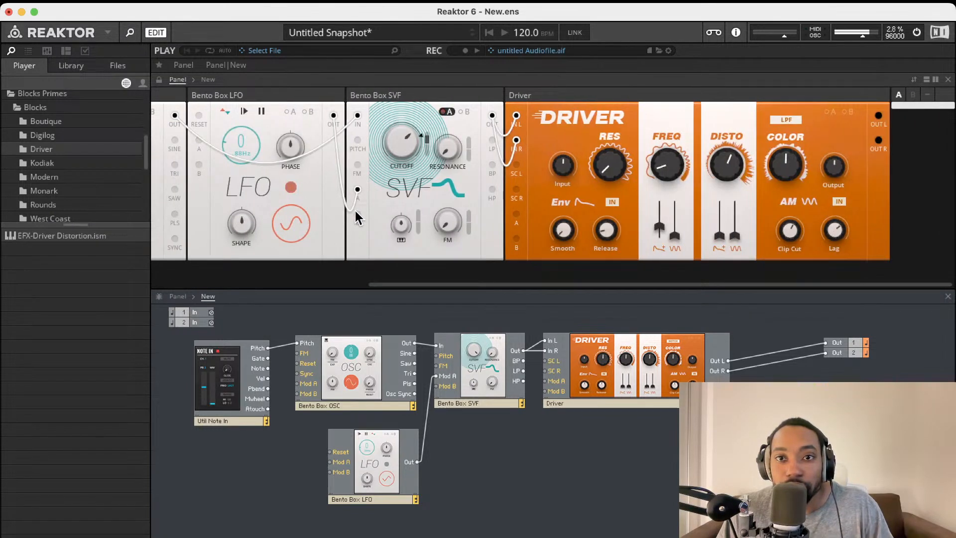